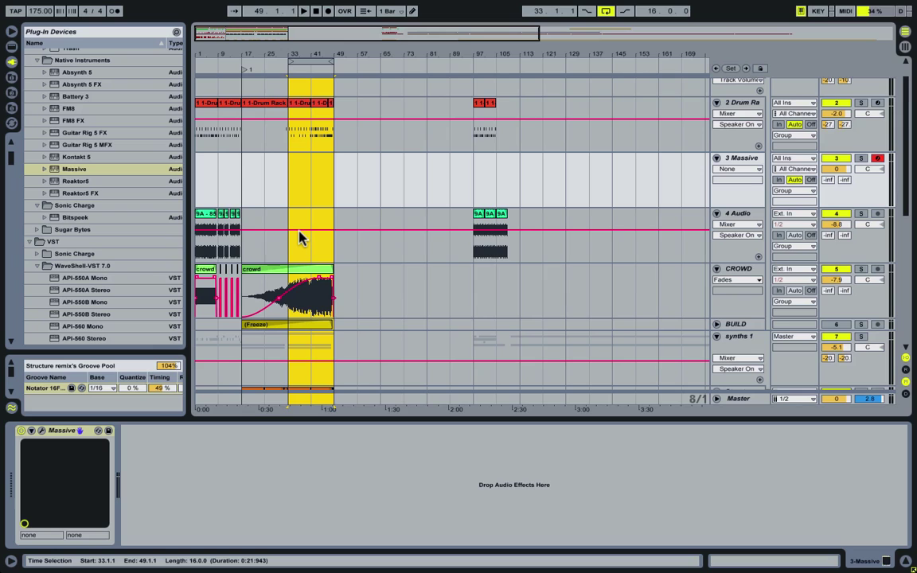
- Audition the arrangement looped from bar 1 to 49, then return the start marker to bar 33
left_click(284, 177)
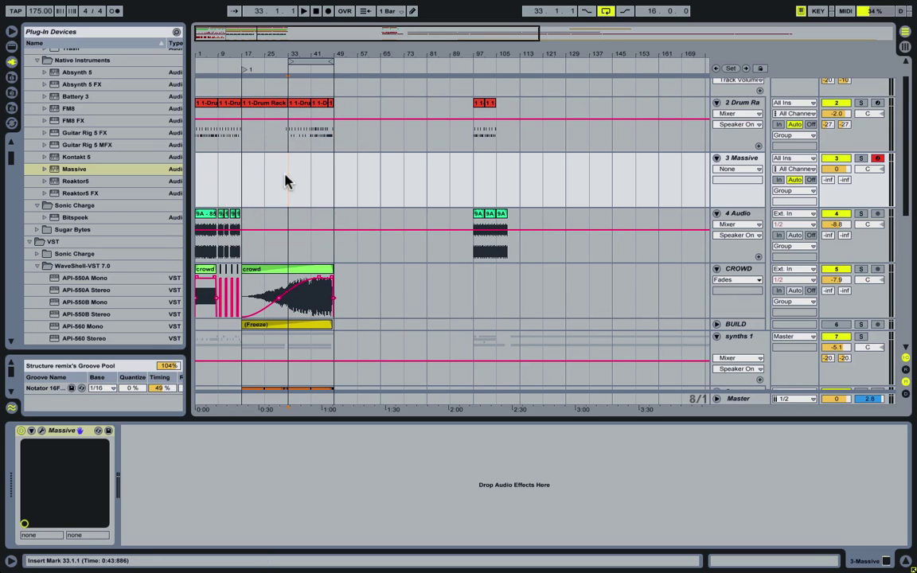
key("space")
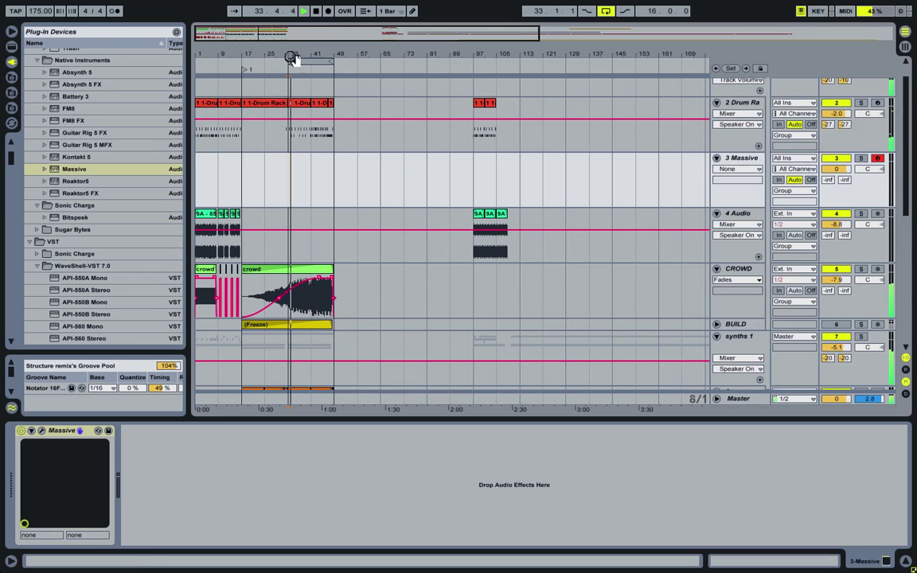
left_click_drag(291, 62, 165, 83)
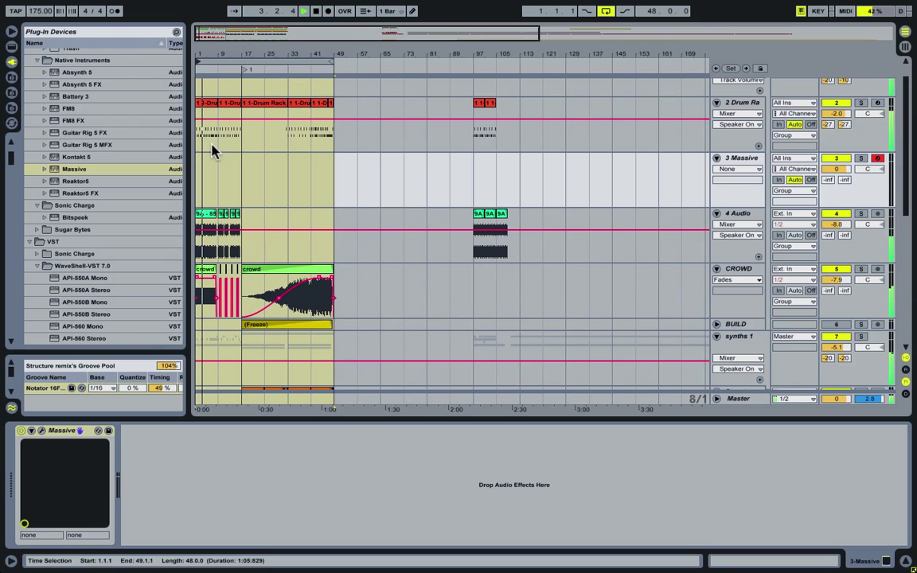
left_click(289, 195)
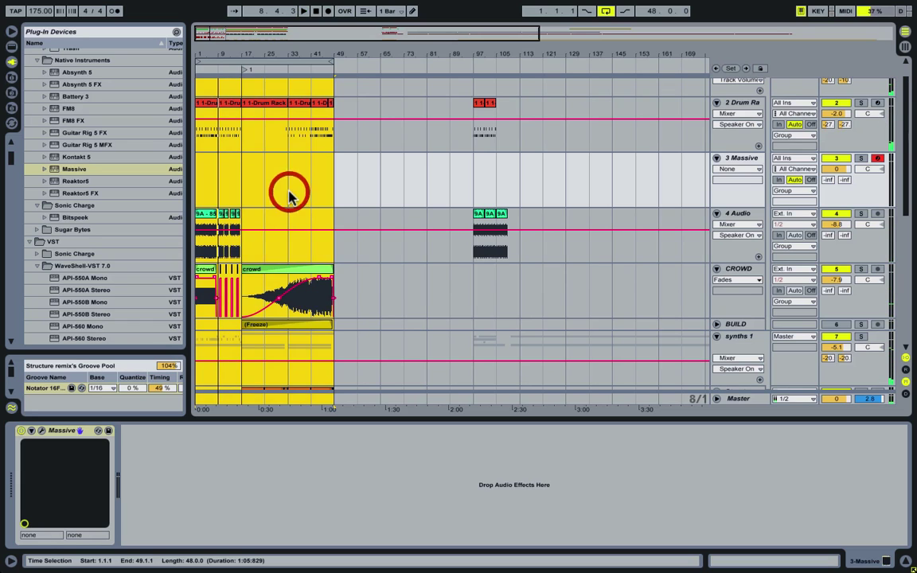
- Loop bars 33–49 on the Massive track and widen the grid spacing
left_click(333, 198, "shift")
key("super+l")
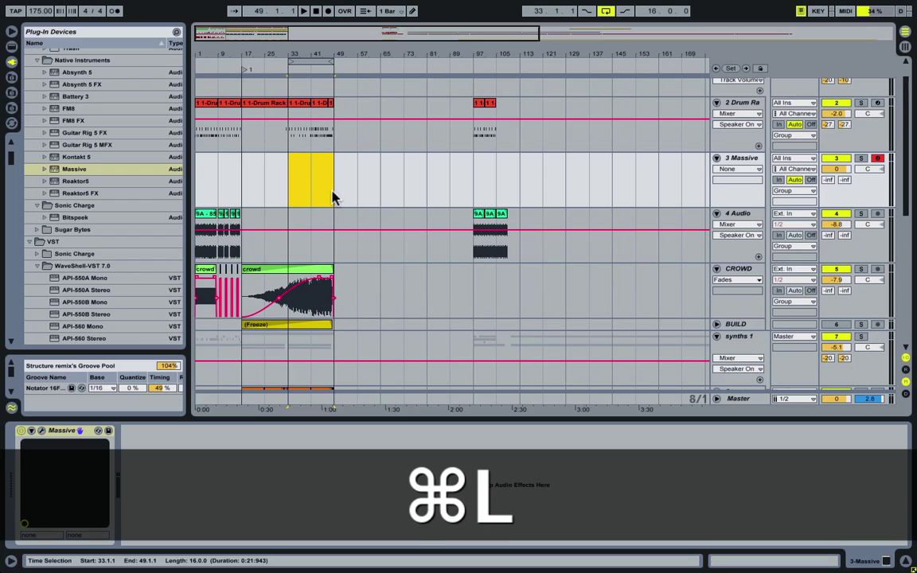
key("super+2")
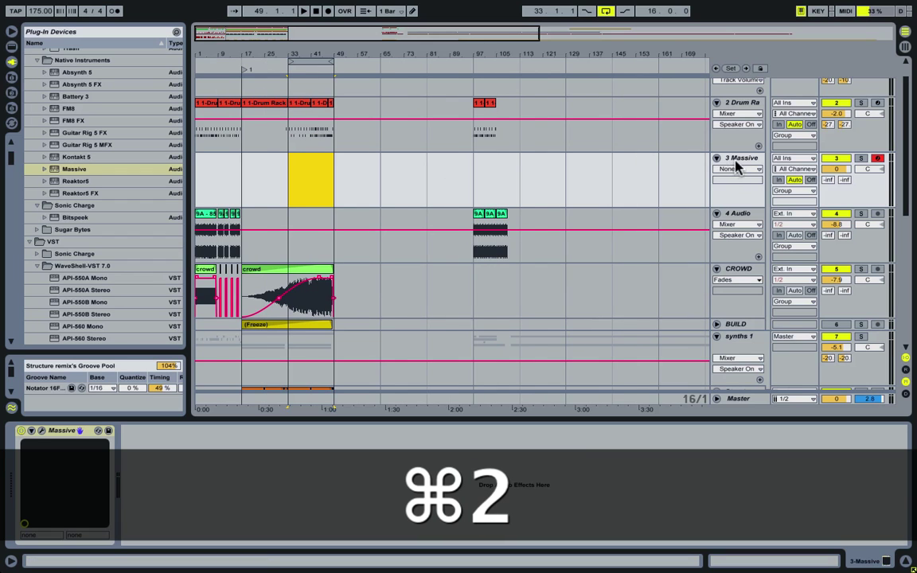
- Open the Massive editor and raise the fourth envelope's sustain level to maximum
left_click(736, 163)
left_click(41, 430)
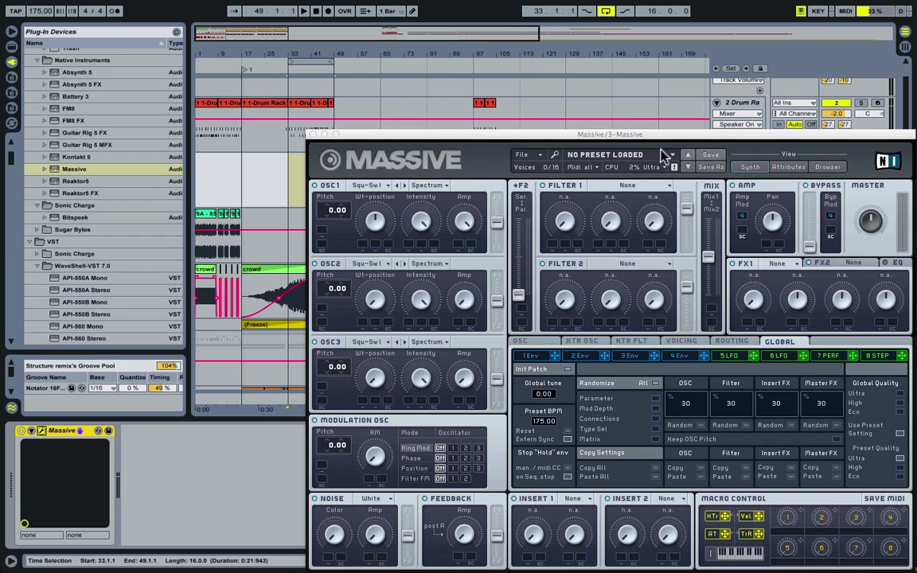
left_click(686, 355)
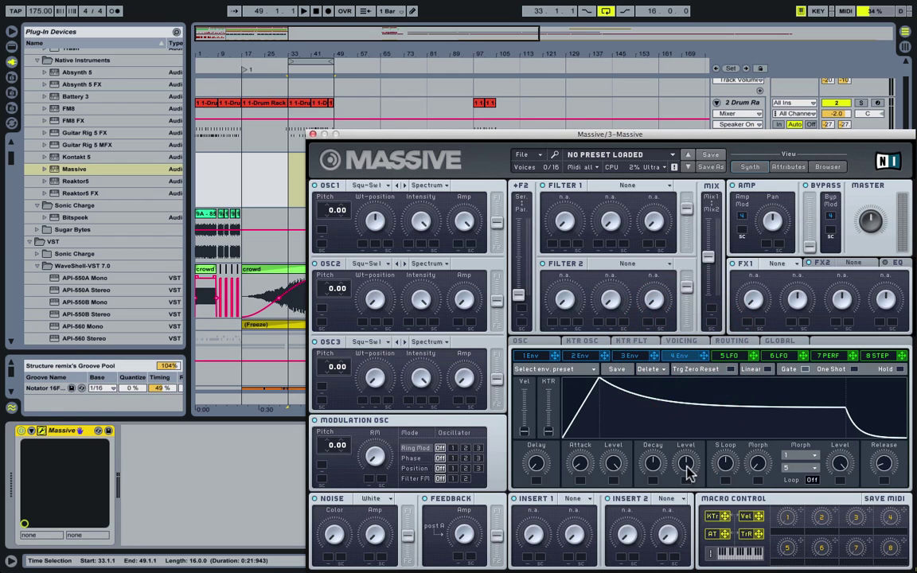
left_click_drag(686, 459, 653, 381)
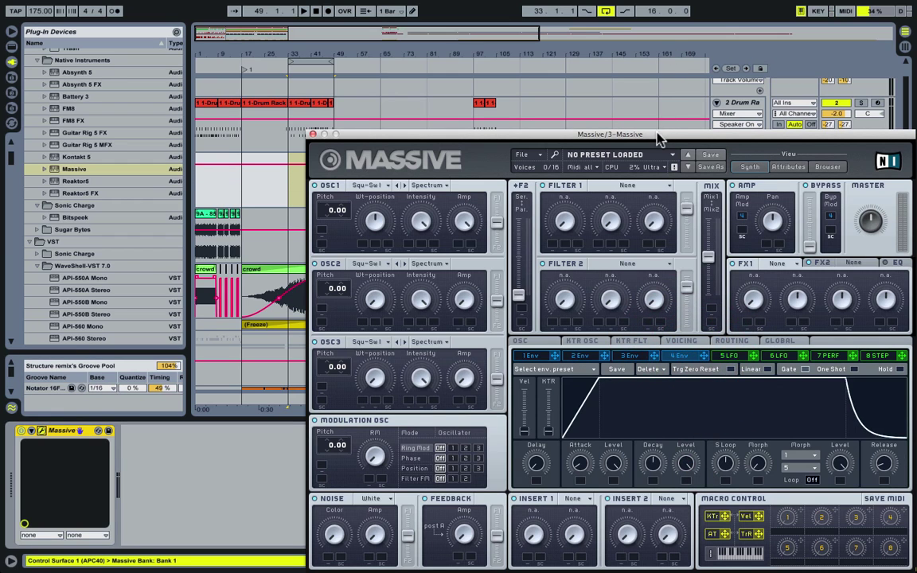
left_click_drag(662, 136, 580, 12)
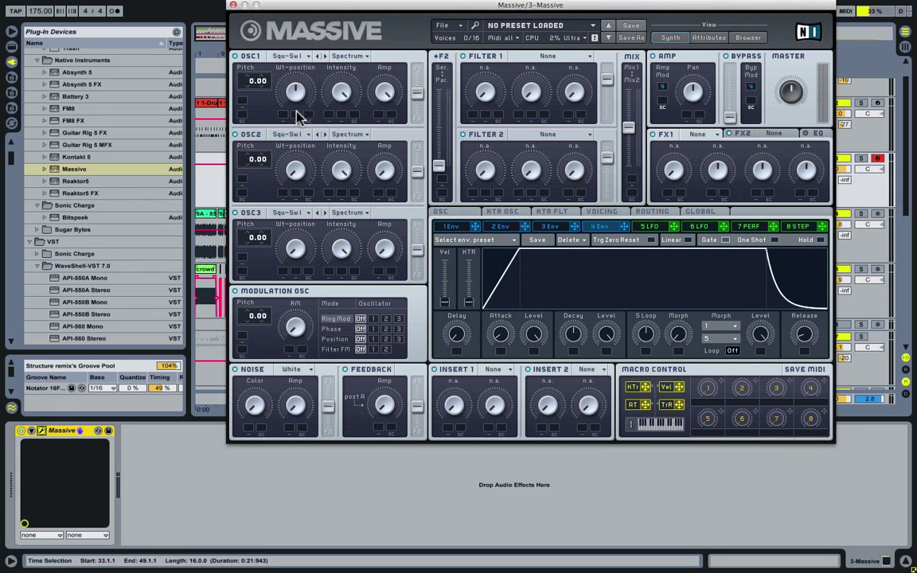
- Make the performer tempo-synced with a rising ramp curve at a 16/1 ratio
left_click(751, 228)
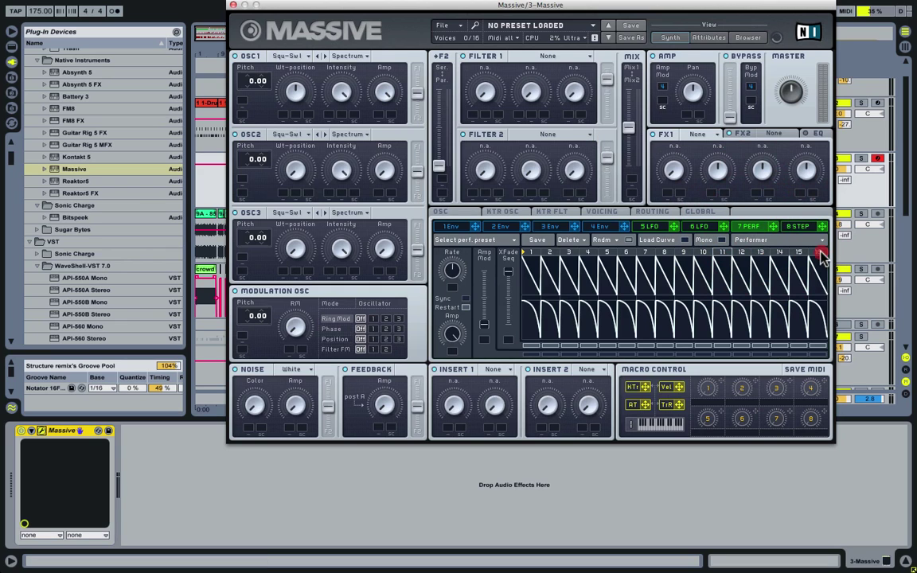
left_click_drag(822, 257, 545, 261)
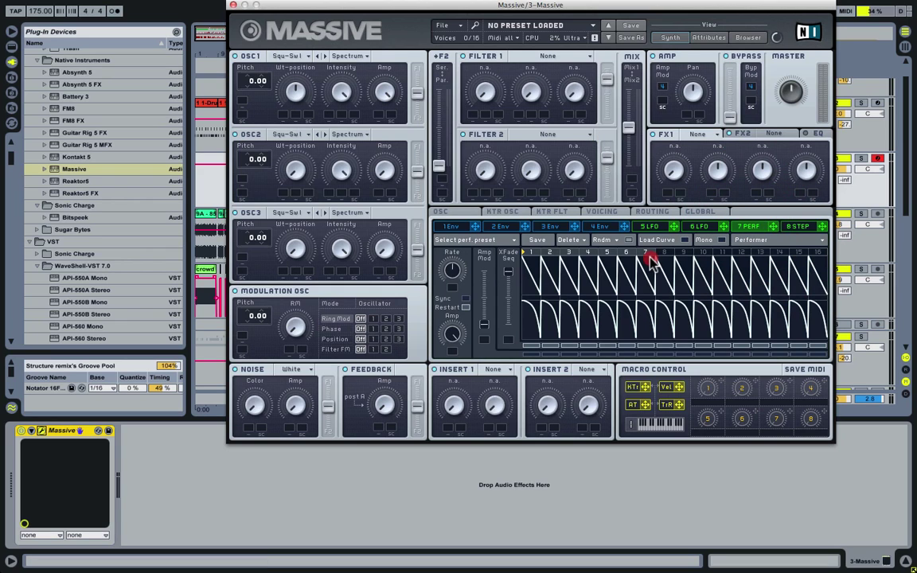
left_click(465, 298)
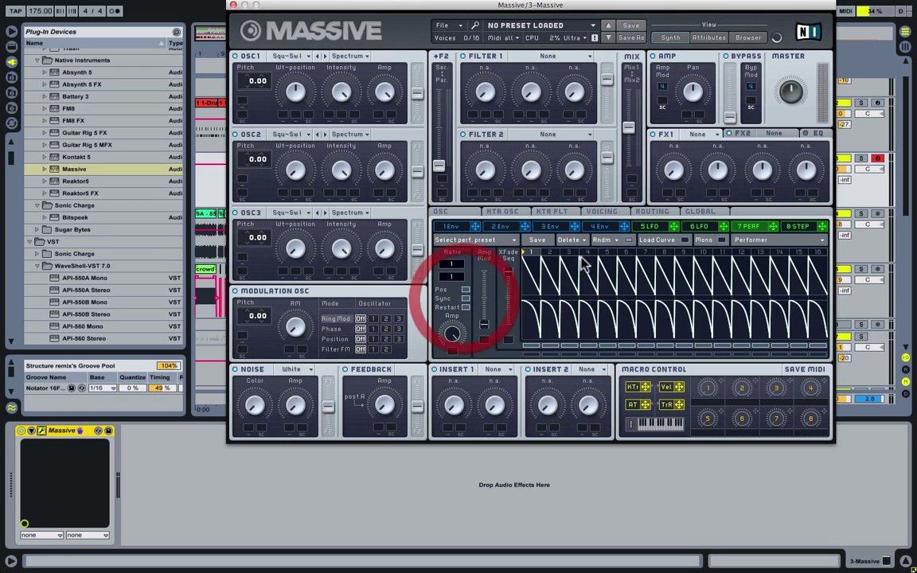
left_click(655, 240)
left_click(487, 286)
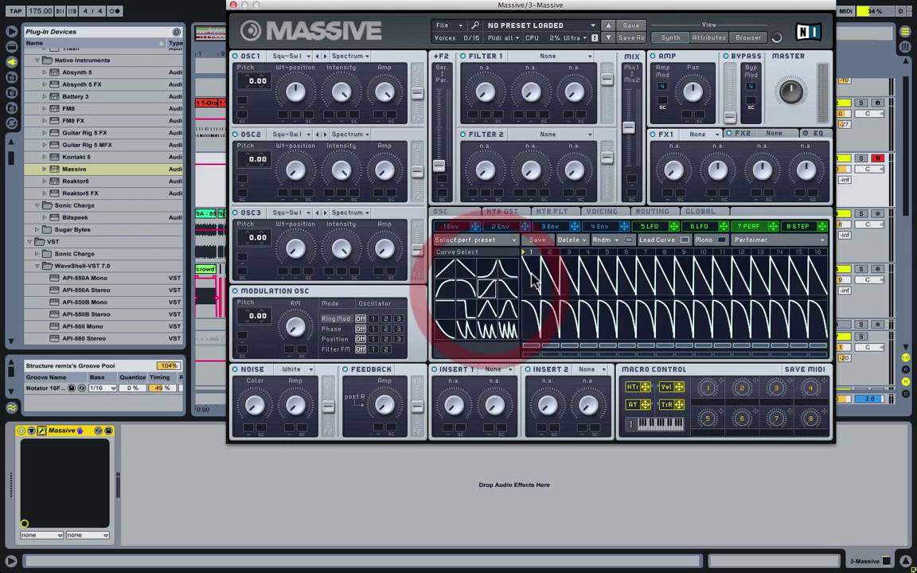
left_click(665, 240)
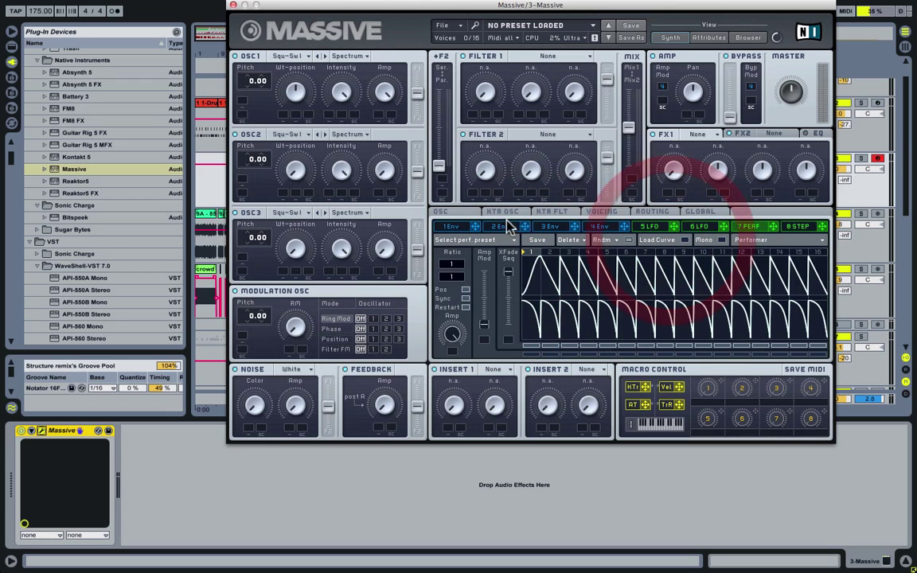
left_click_drag(459, 262, 453, 219)
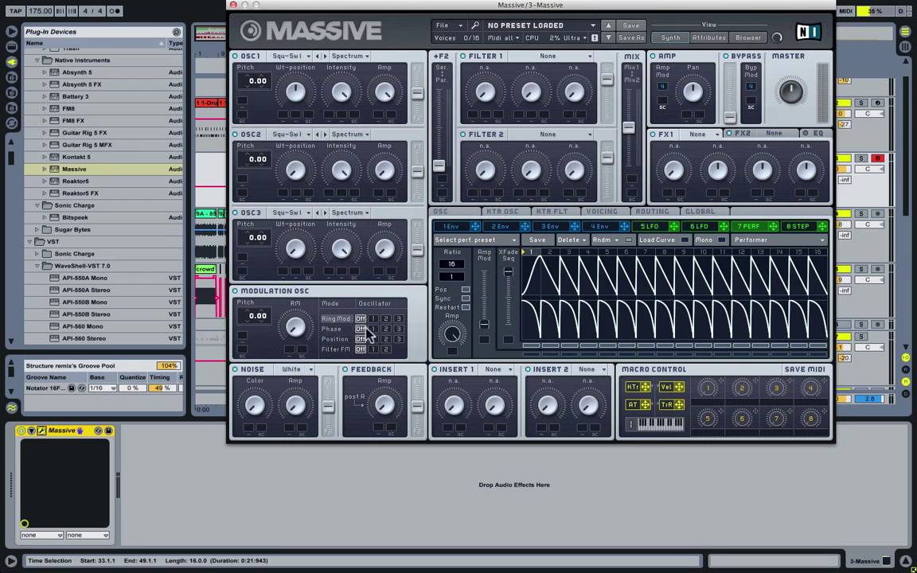
- Phase-modulate oscillator 1 and drop its pitch to -24, with the performer sweeping the phase and pitch
left_click(334, 329)
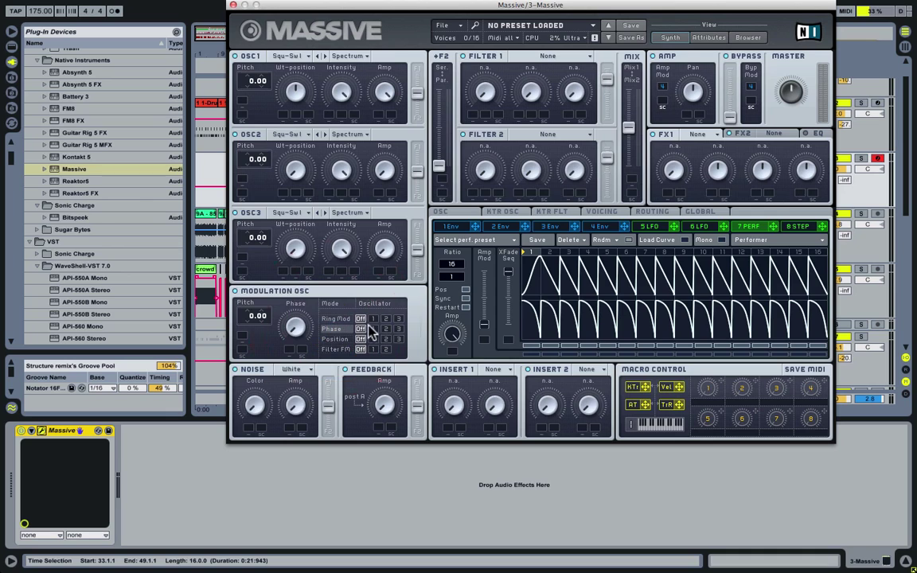
left_click(374, 329)
mouse_move(775, 229)
left_mouse_down()
mouse_move(293, 351)
mouse_move(291, 292)
left_mouse_up()
left_click_drag(253, 86, 249, 116)
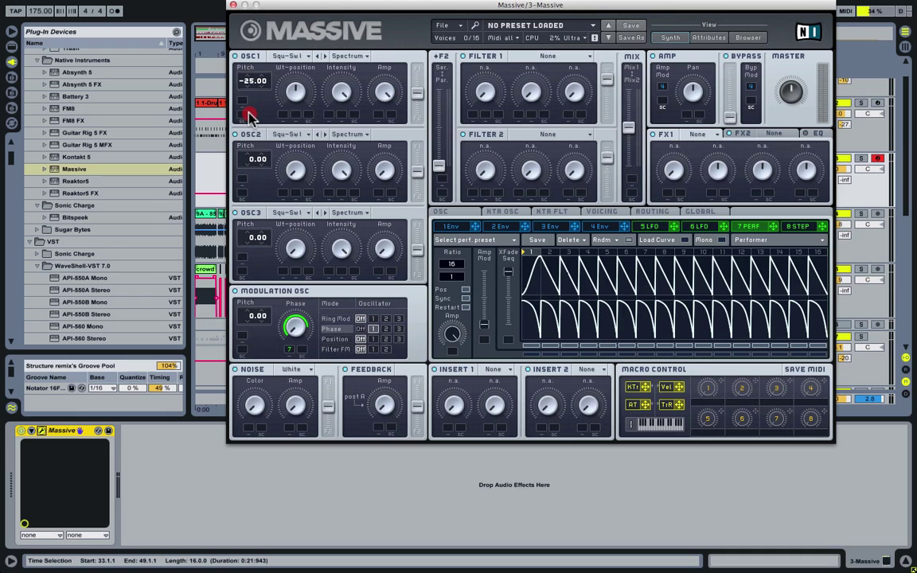
left_click_drag(252, 84, 251, 89)
mouse_move(773, 227)
left_mouse_down()
mouse_move(243, 100)
mouse_move(256, 86)
mouse_move(250, 36)
left_mouse_up()
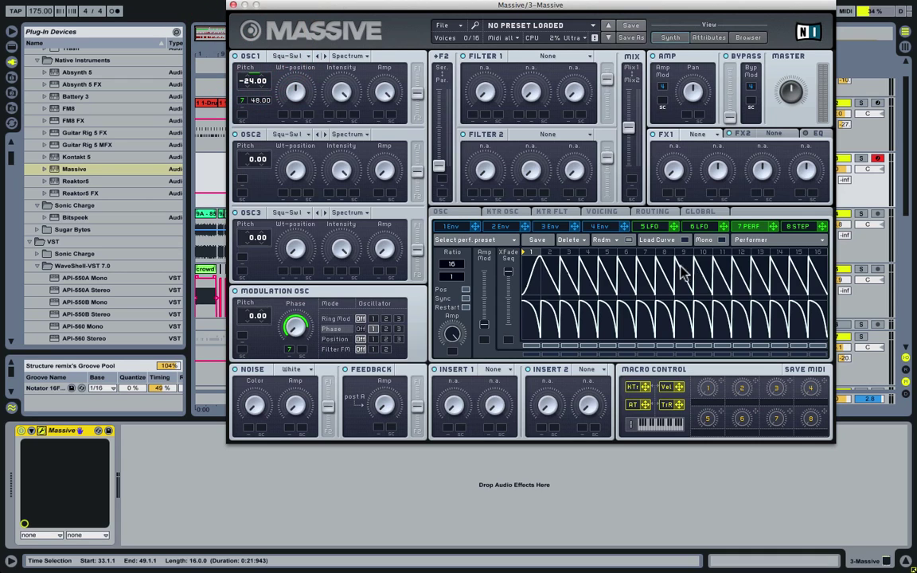
- Route the performer to the modulation oscillator pitch and noise level and colour, and adjust master volume
mouse_move(779, 229)
left_mouse_down()
mouse_move(244, 341)
mouse_move(257, 322)
left_mouse_up()
left_click_drag(773, 226, 286, 427)
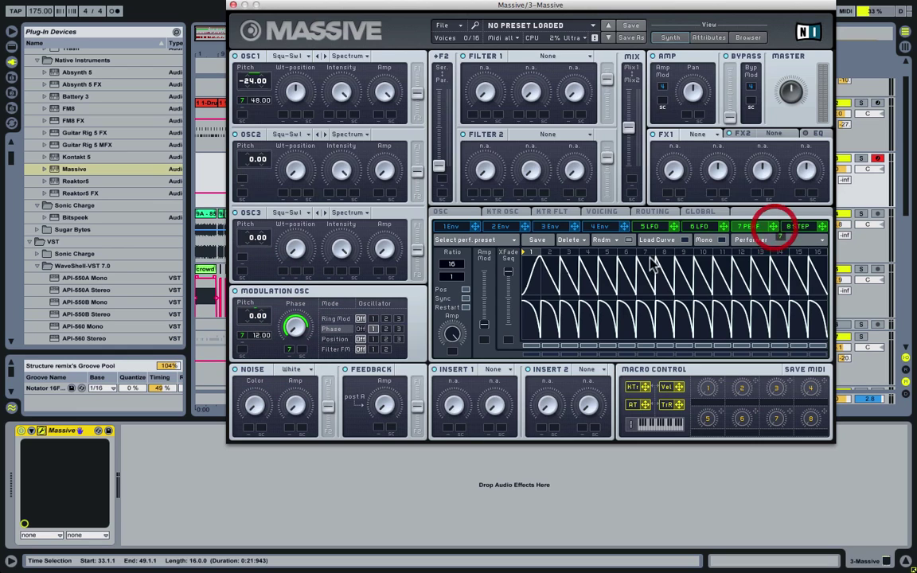
left_click(287, 427)
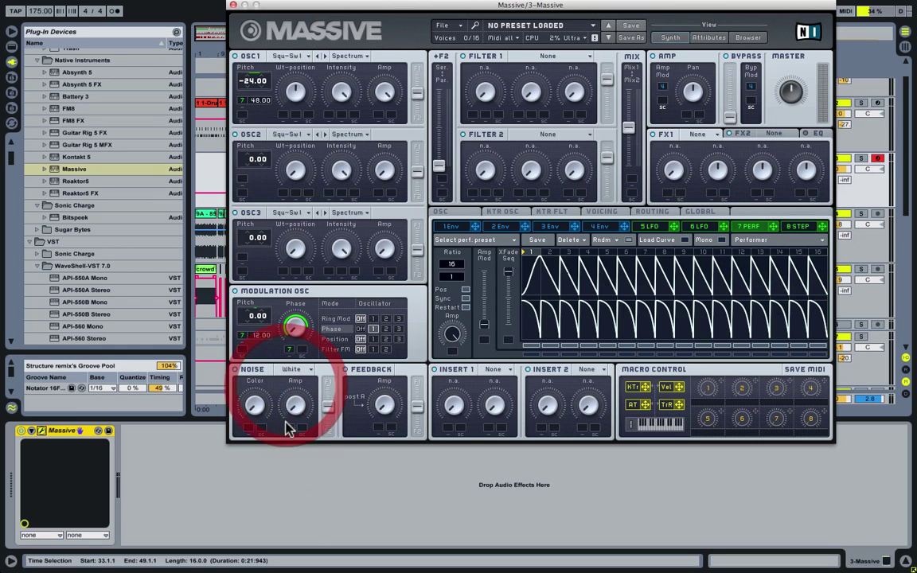
left_click_drag(287, 427, 277, 372)
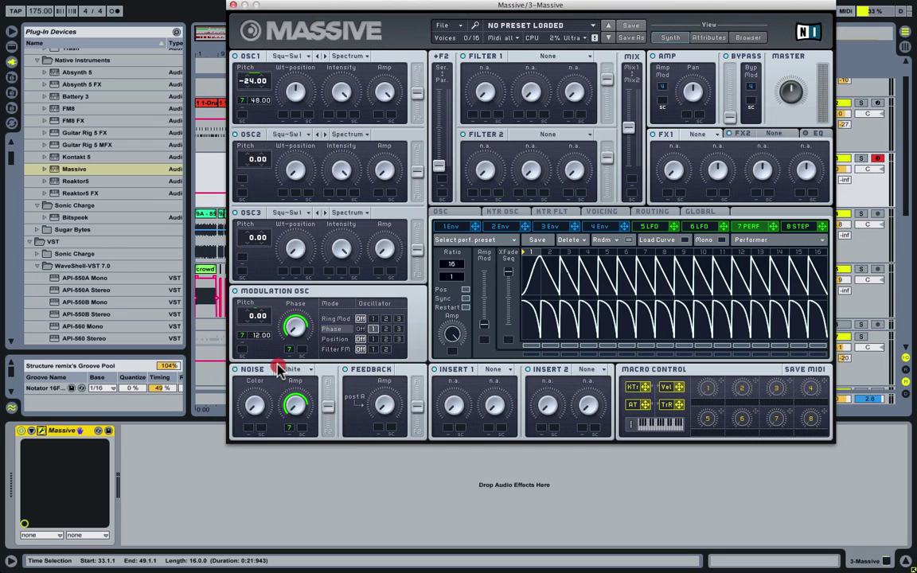
left_click(256, 401)
mouse_move(772, 225)
left_mouse_down()
mouse_move(726, 231)
mouse_move(250, 427)
mouse_move(248, 382)
left_mouse_up()
left_click_drag(796, 90, 788, 97)
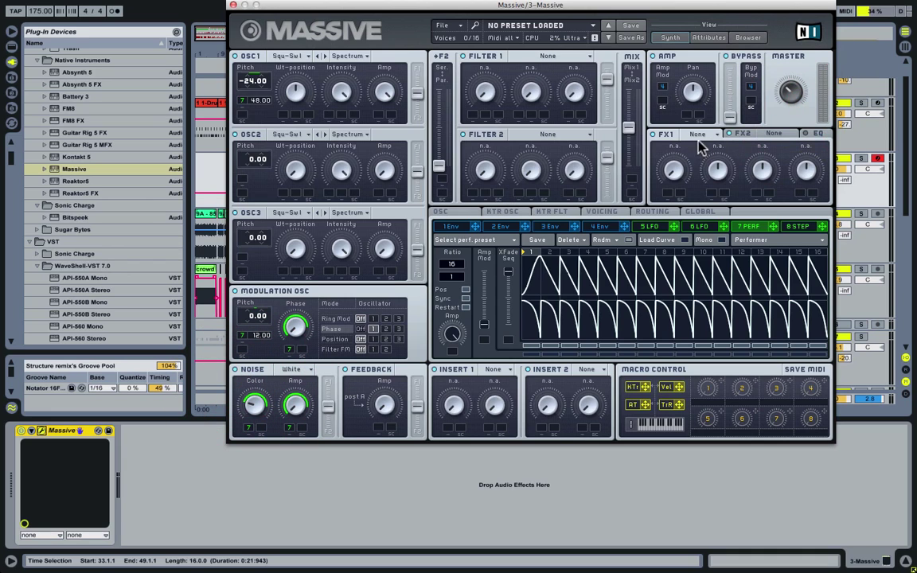
- Load Tele Tube in effect slot 1 and Dimension Expander in slot 2
left_click(698, 134)
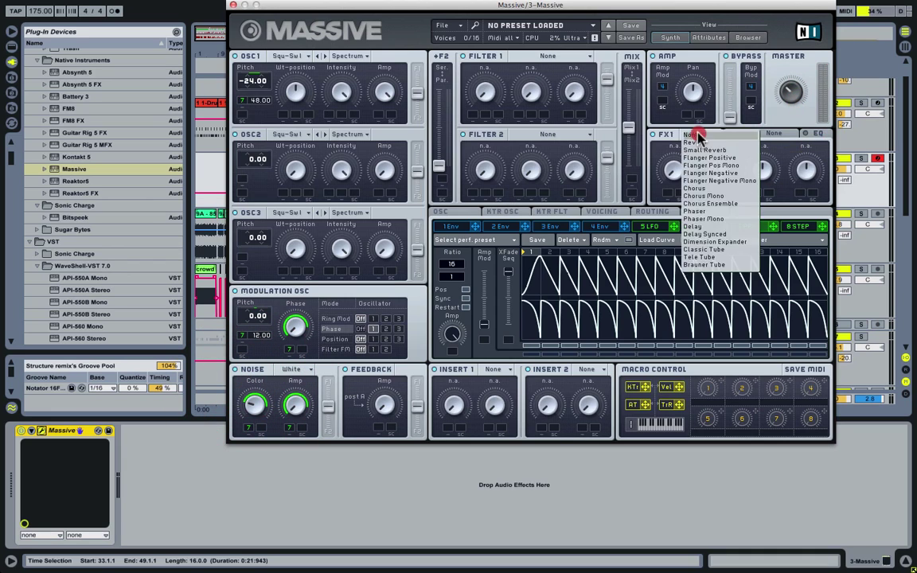
left_click(698, 258)
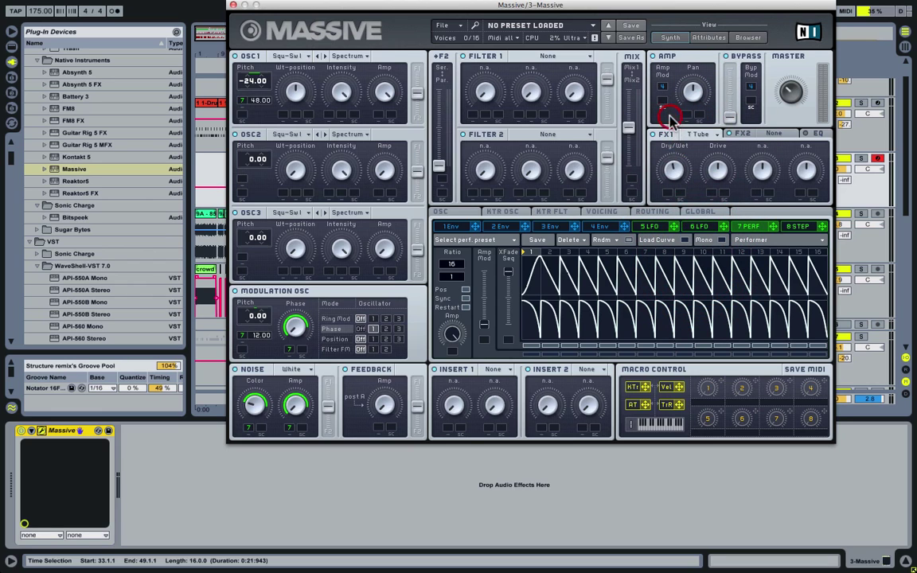
left_click(776, 134)
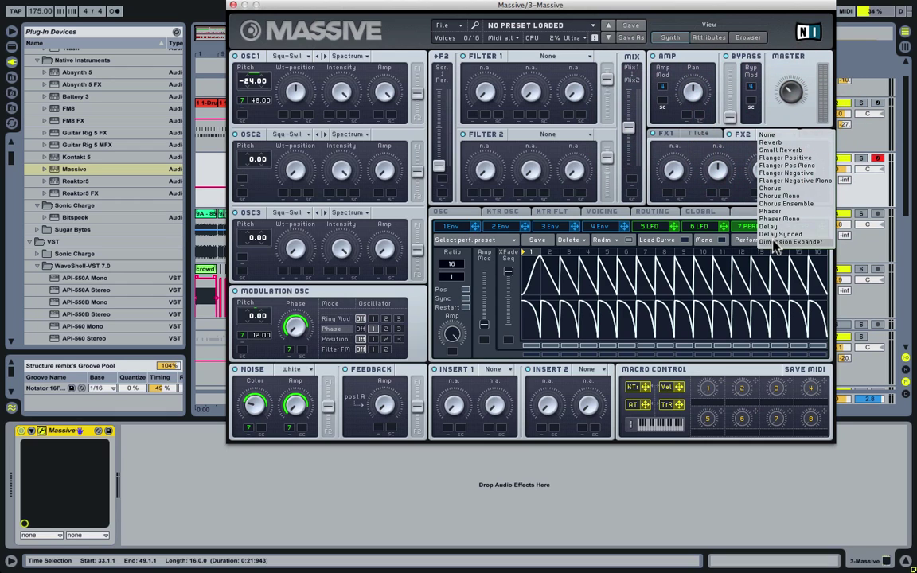
left_click(772, 242)
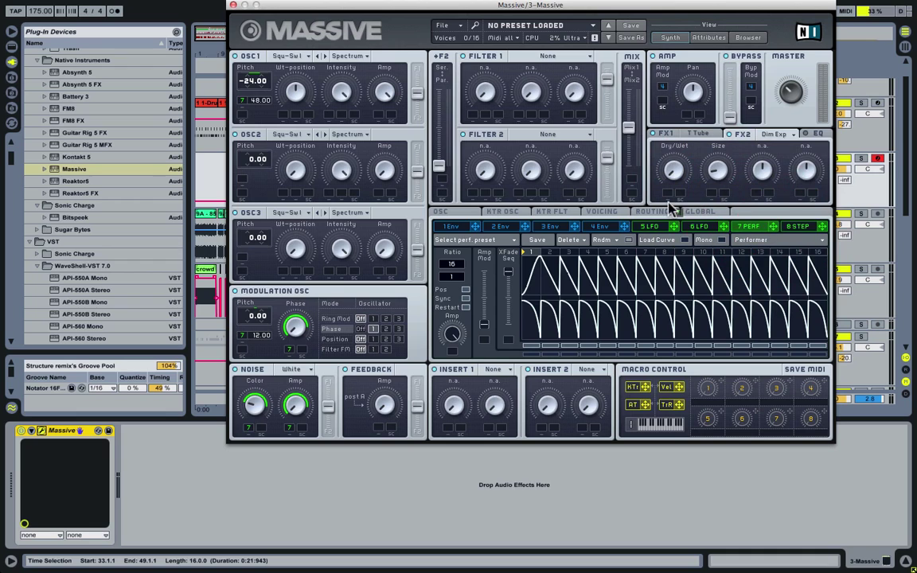
- Let the performer modulate the Dimension Expander's dry/wet mix and size
mouse_move(772, 229)
left_mouse_down()
mouse_move(668, 170)
mouse_move(666, 154)
left_mouse_up()
left_click_drag(772, 229, 714, 180)
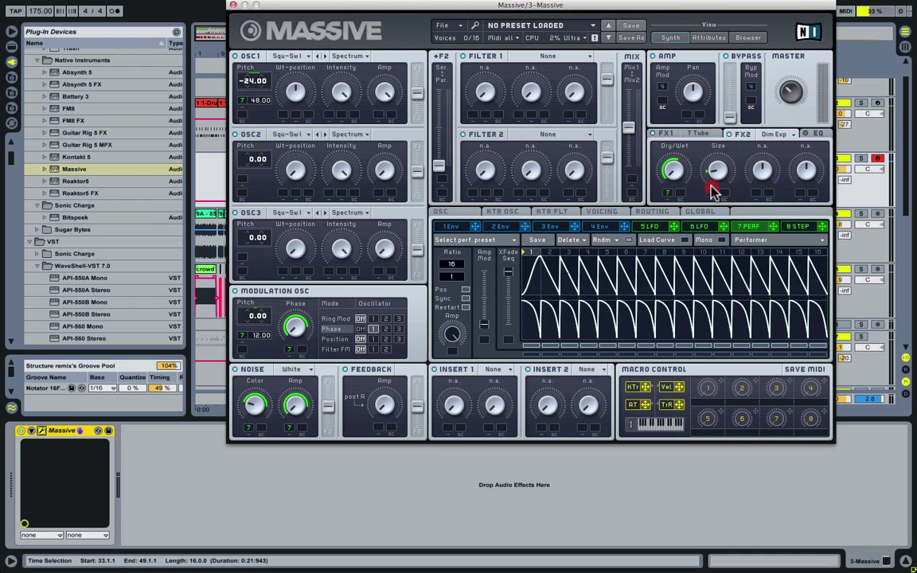
left_click_drag(712, 191, 714, 171)
- Set three unison voices with pan and pitch spread, both modulated by the performer
left_click(598, 214)
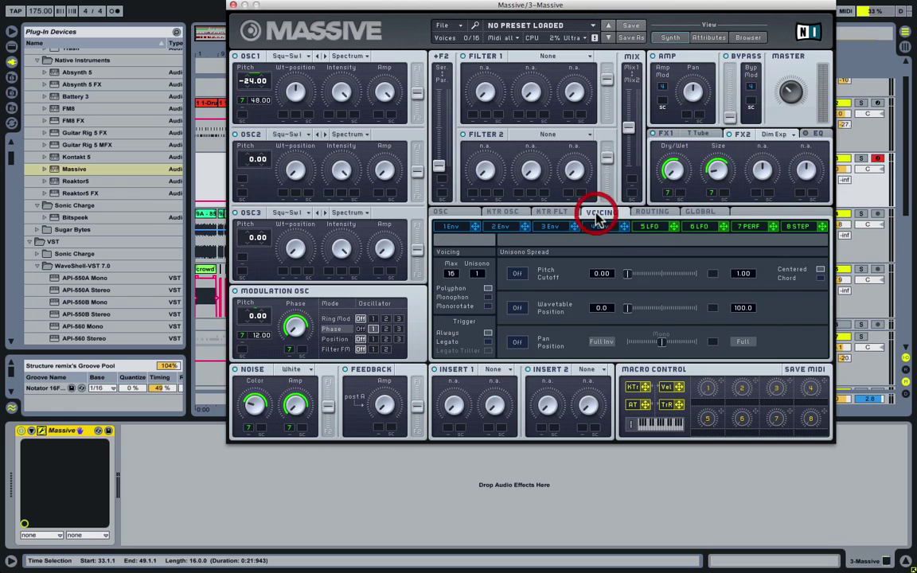
left_click(478, 273)
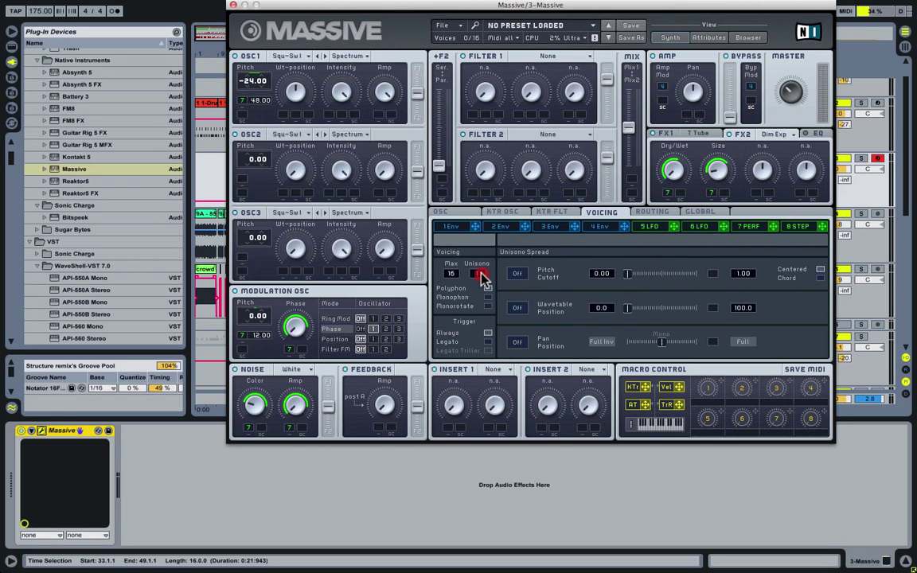
left_click(515, 344)
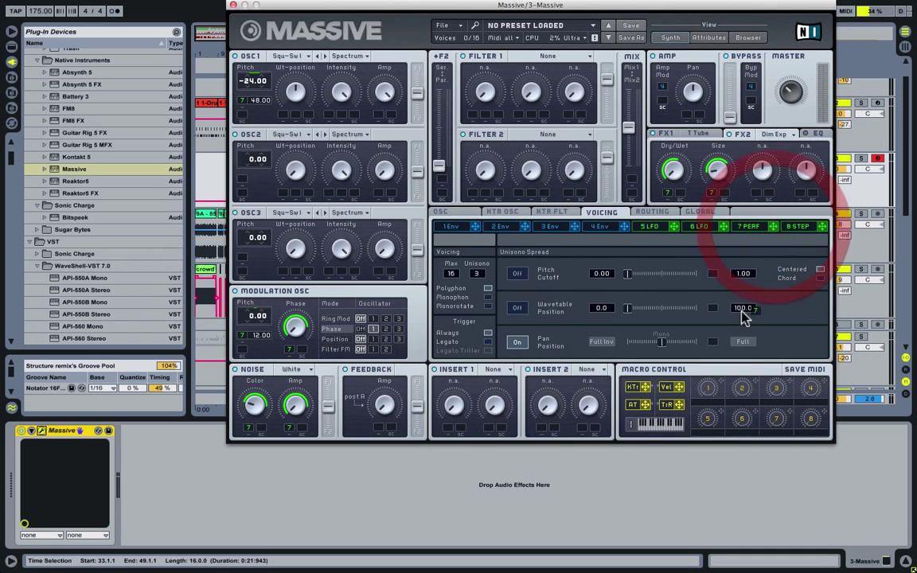
left_click_drag(774, 227, 716, 344)
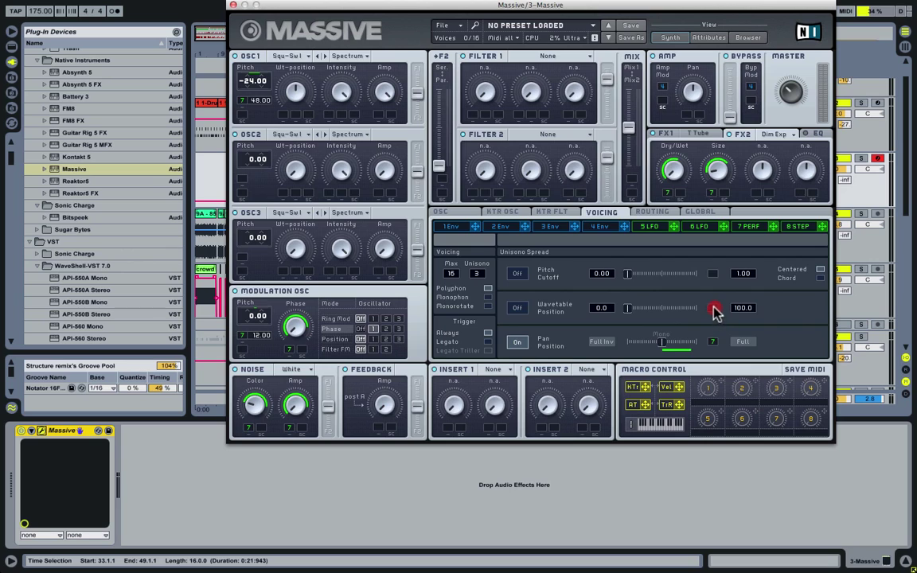
left_click(514, 273)
left_click_drag(773, 226, 714, 287)
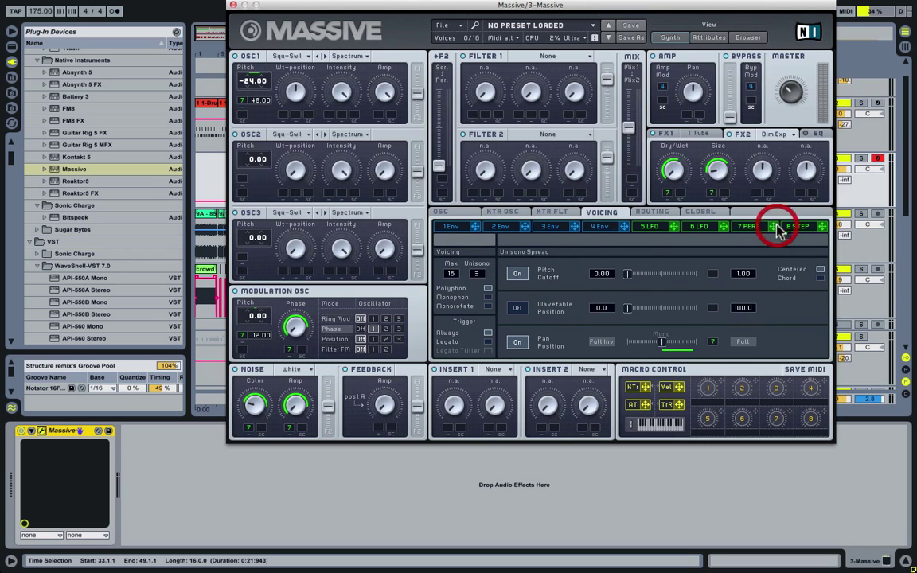
left_click(712, 275)
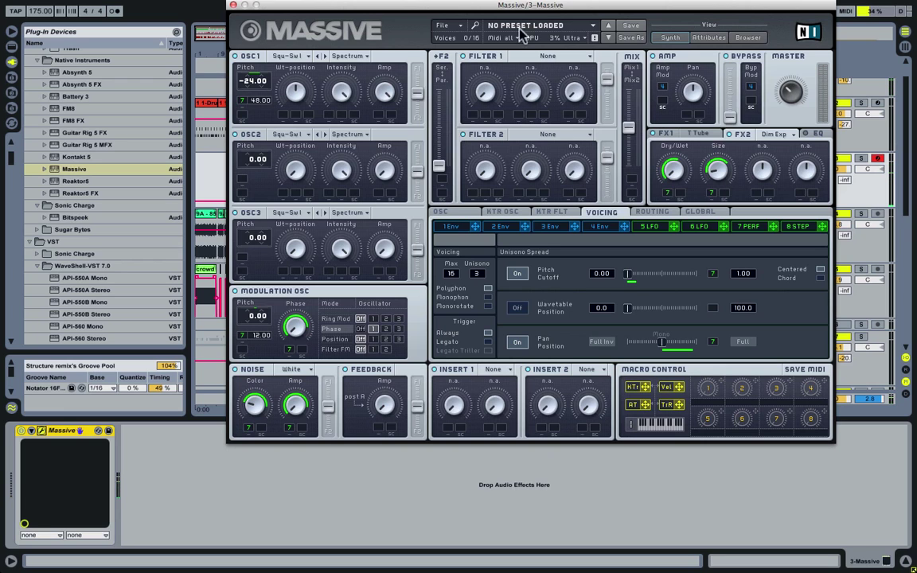
- Insert an empty 16-bar MIDI clip over bars 33–49 on the Massive track
left_click(231, 7)
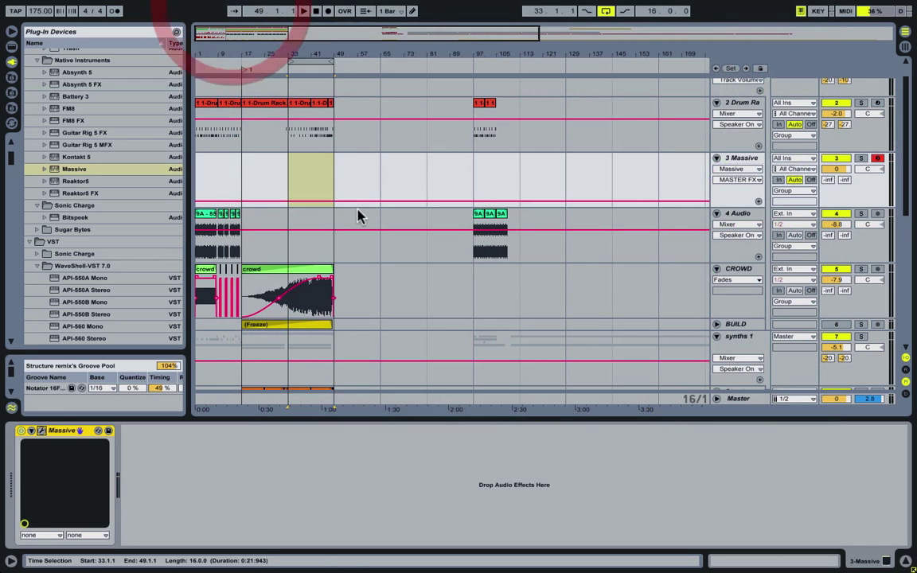
left_click(297, 191)
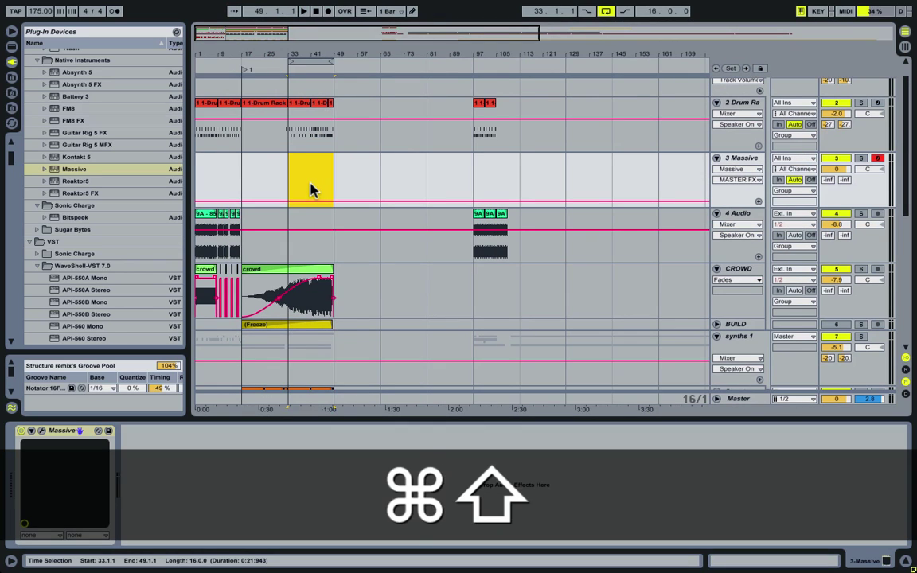
key("super+shift+m")
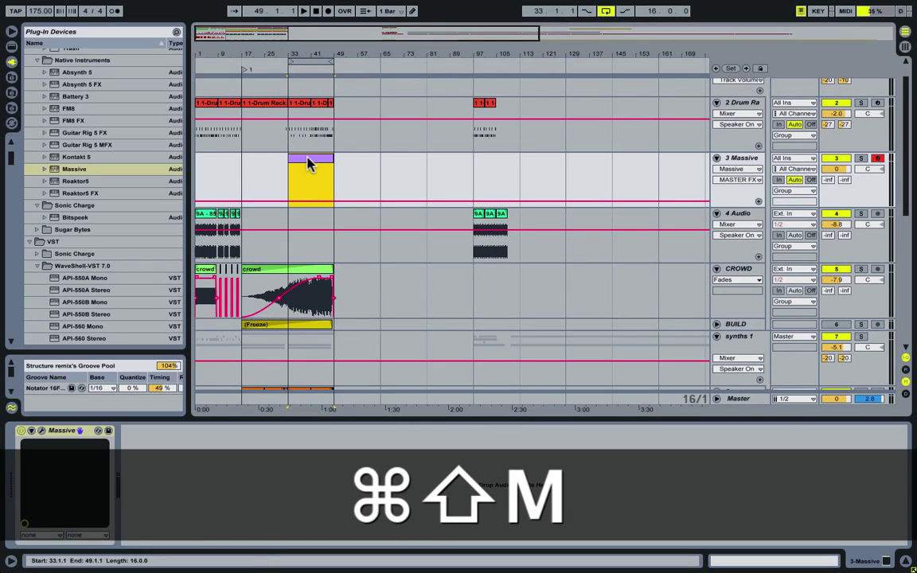
double_click(309, 164)
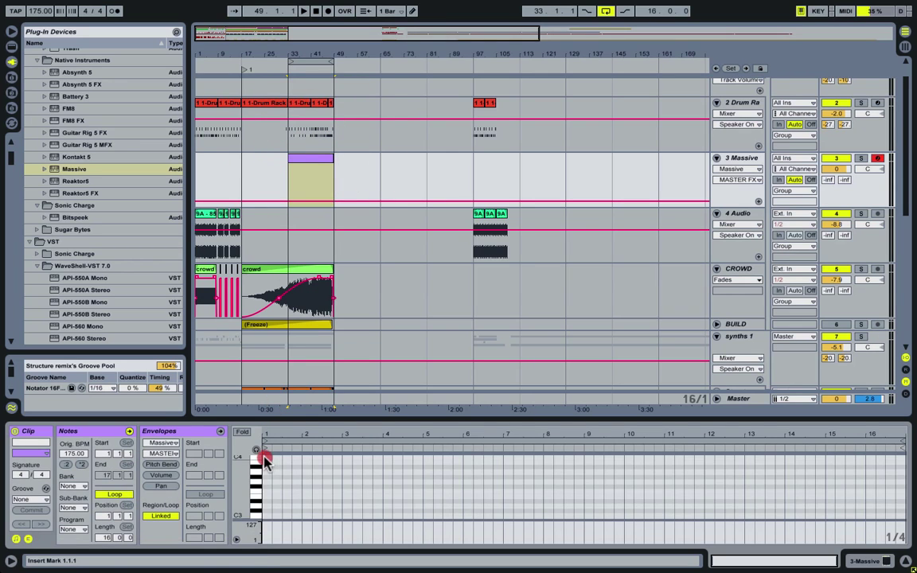
- Add one note spanning the whole clip and transpose it to C1
double_click(265, 458)
mouse_move(267, 456)
left_mouse_down()
mouse_move(844, 451)
mouse_move(831, 452)
left_mouse_up()
scroll(731, 514, "left", 3)
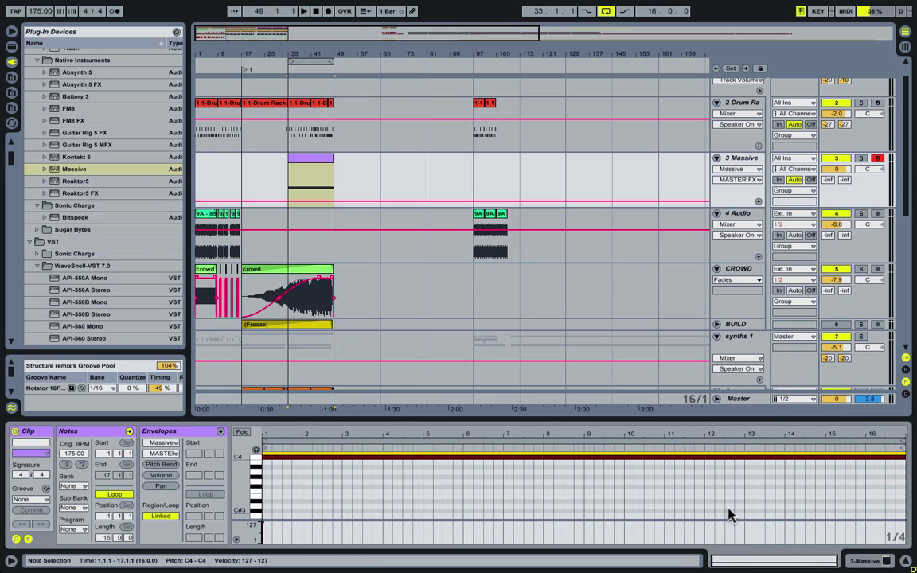
key("shift+Down")
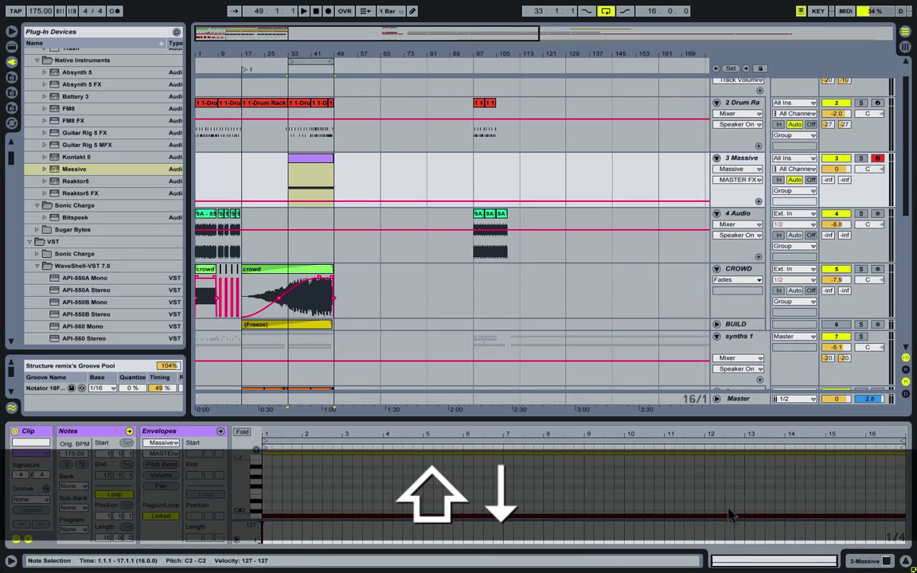
key("shift+Down")
key("shift+Down")
key("shift+Up")
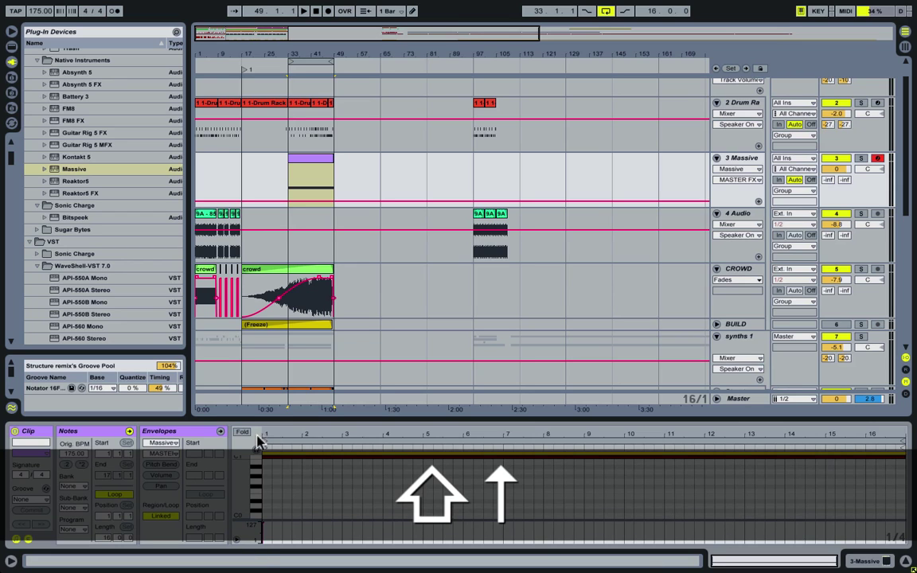
- Fold the note rows, then freeze the Massive track and flatten it to audio
left_click(242, 431)
left_click(327, 169)
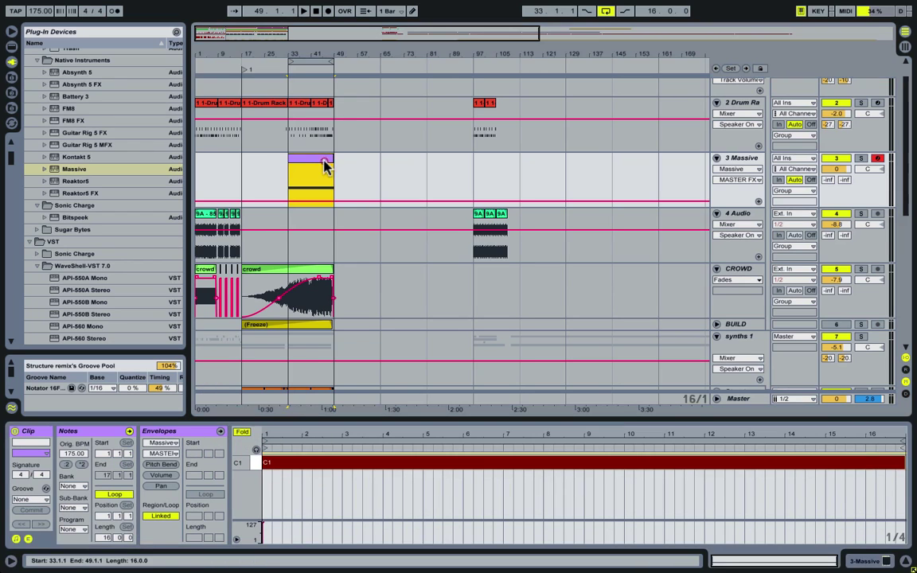
left_click(738, 159)
right_click(740, 160)
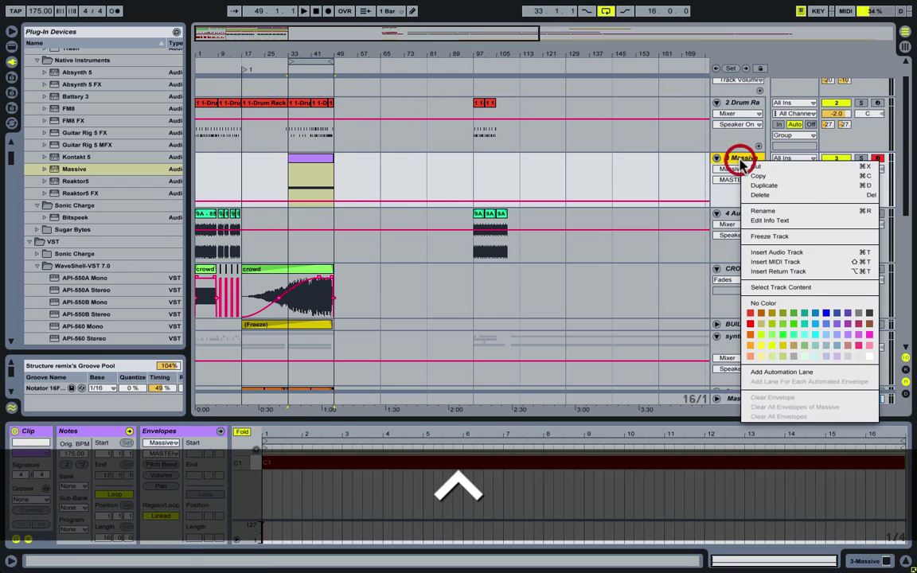
left_click(760, 238)
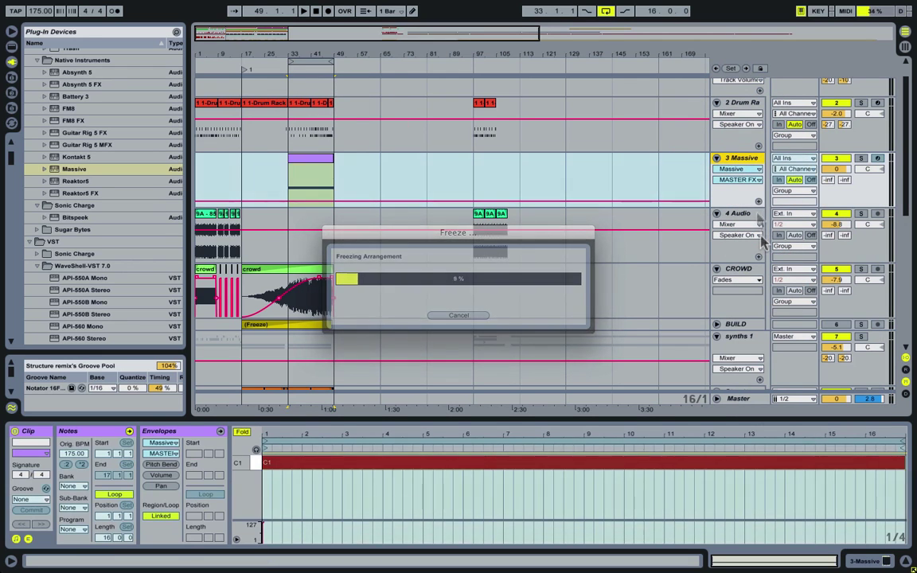
right_click(740, 161)
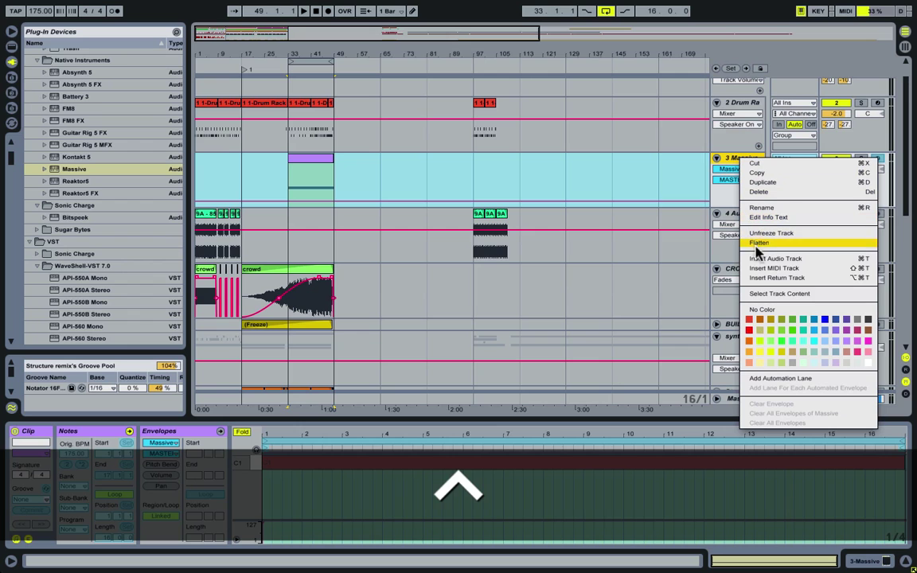
left_click(756, 243)
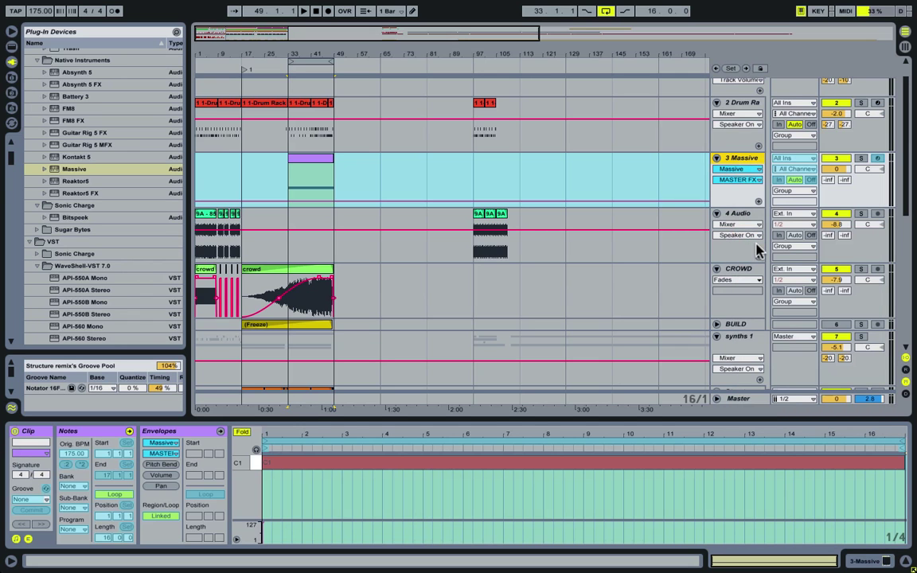
- Audition the clip end from bar 48, select 48.3.1–49.3.1, and lower Massive volume to -3.9 dB
left_click_drag(328, 57, 327, 143)
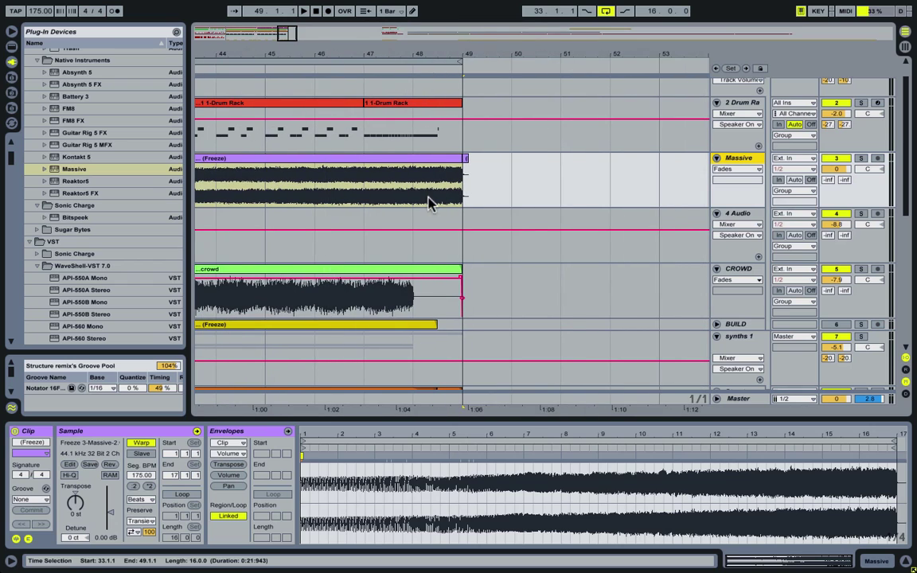
left_click(412, 195)
key("space")
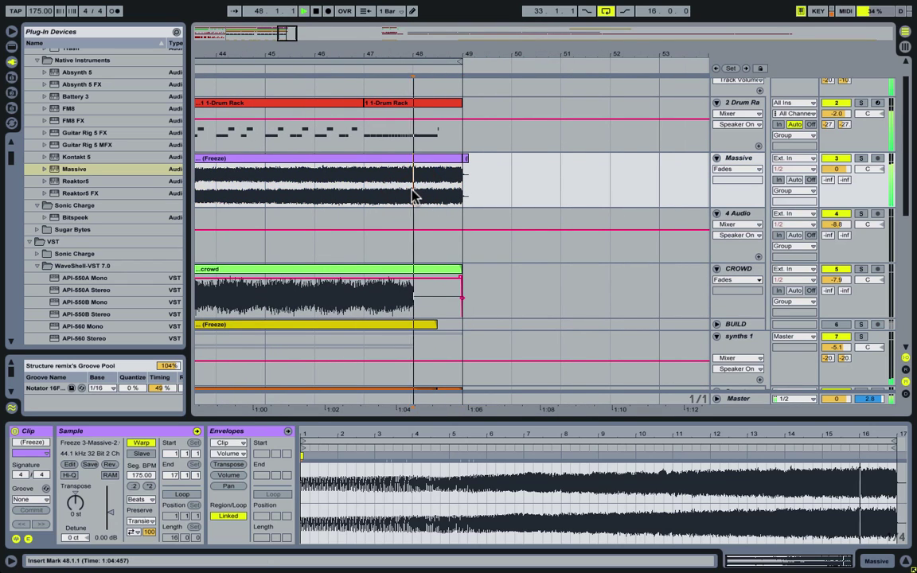
key("ctrl+1")
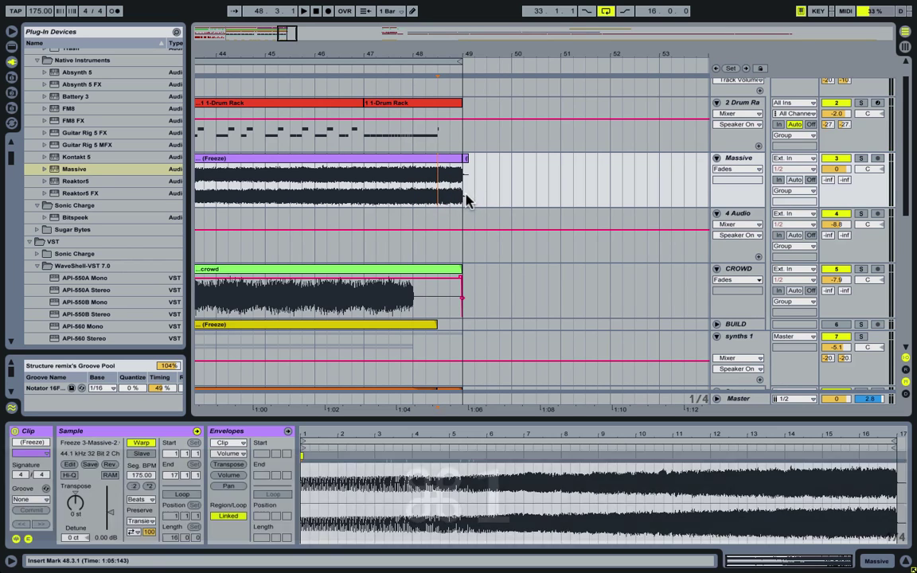
left_click(461, 195, "shift")
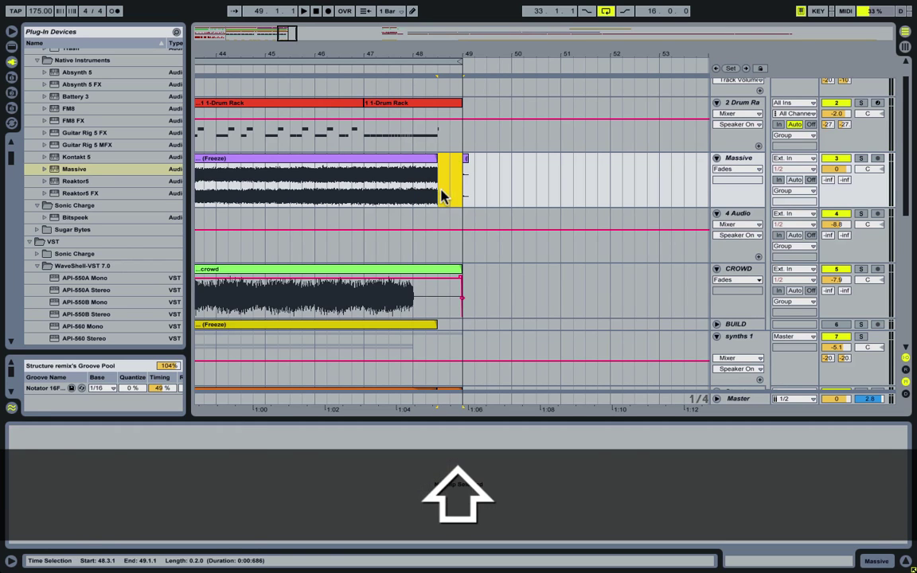
left_click(479, 192, "shift")
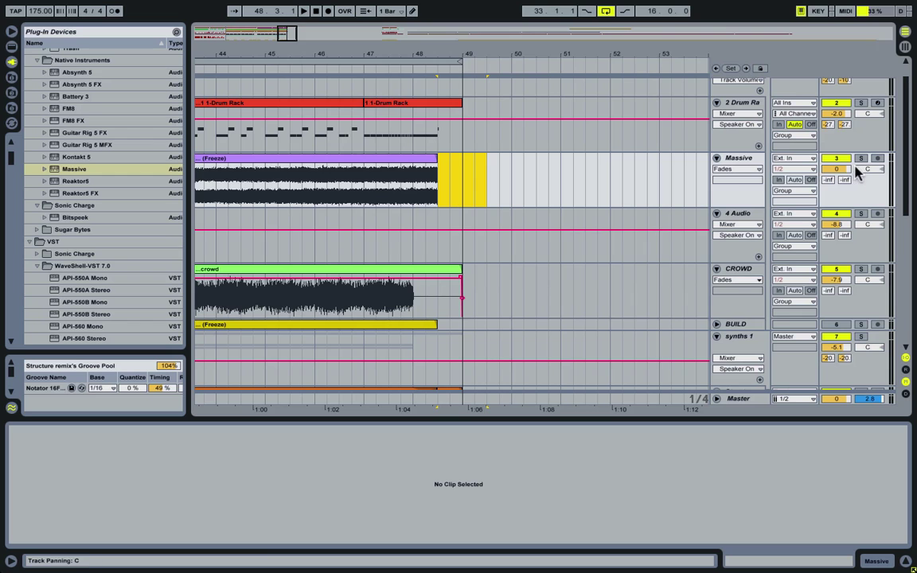
left_click_drag(844, 170, 844, 183)
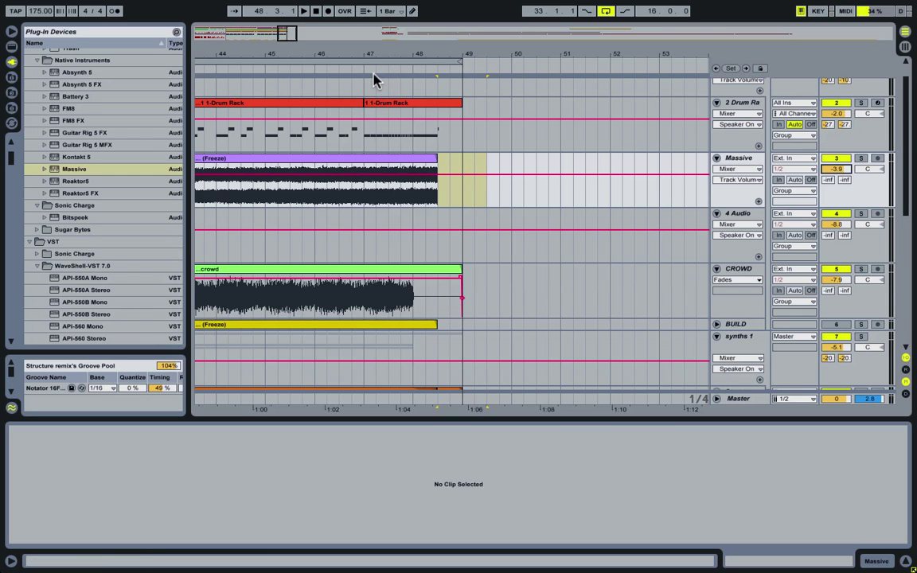
- Draw a clip fade-in from bar 33 to about bar 46, starting playback at bar 33
left_click_drag(356, 58, 555, 40)
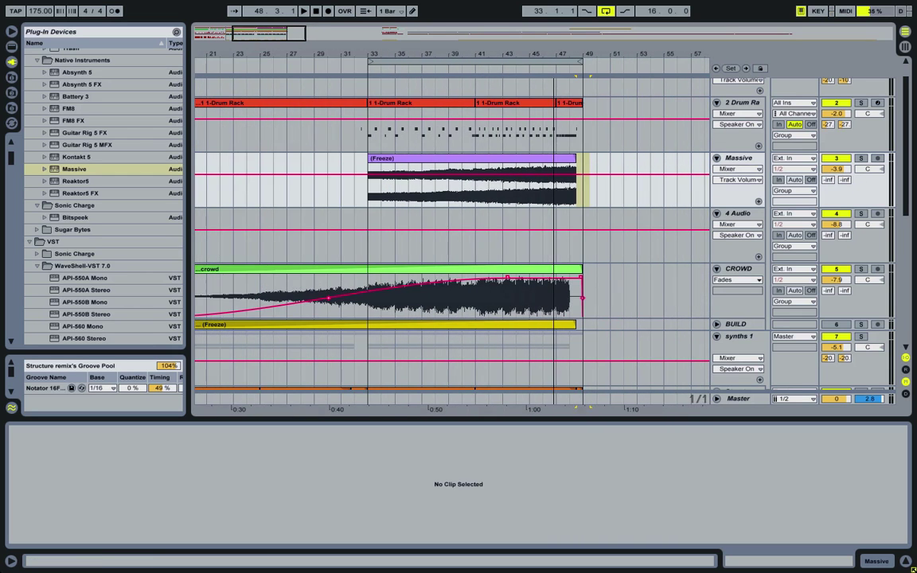
left_click(736, 169)
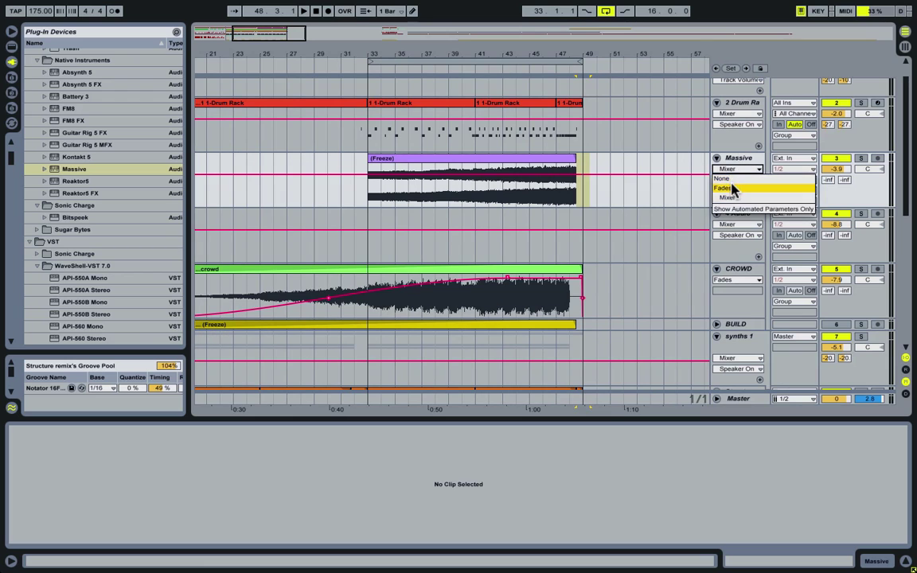
left_click(726, 187)
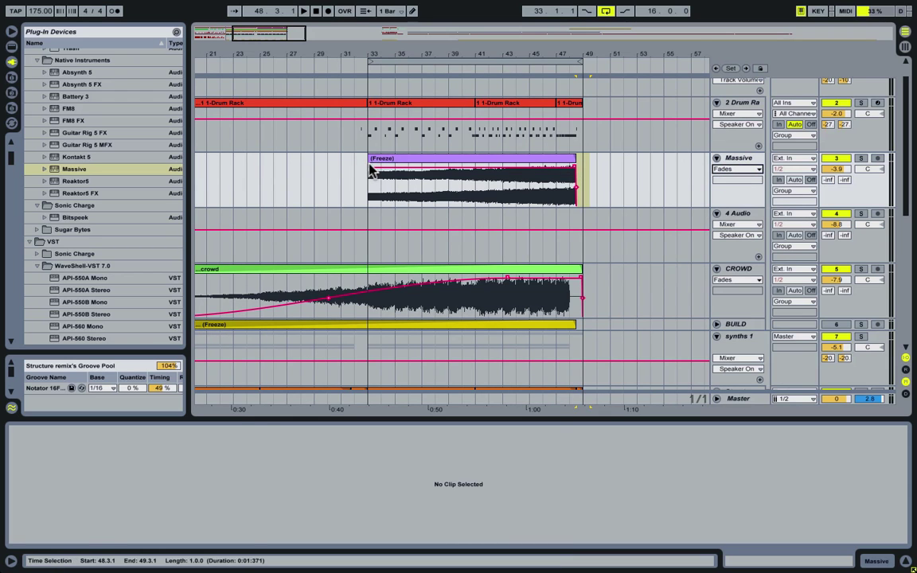
left_click_drag(370, 171, 535, 163)
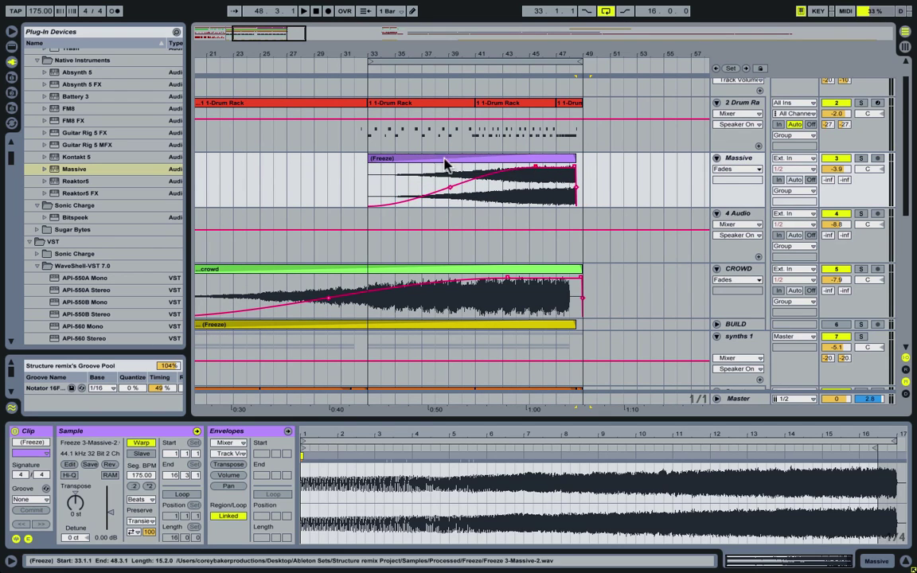
left_click(369, 180)
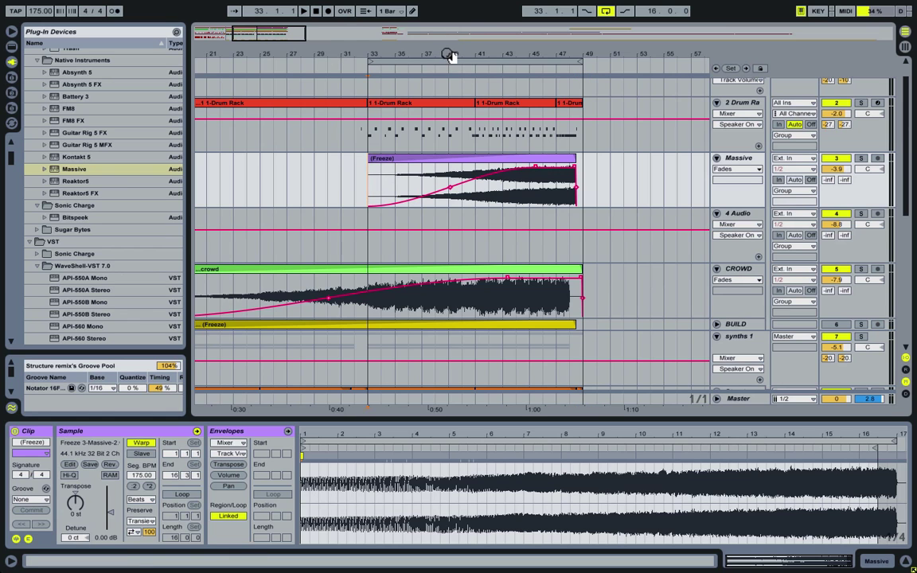
- Play the build, select bars 1–49, and nudge the Massive volume to -2.6 dB while listening
key("space")
left_click_drag(449, 56, 450, 36)
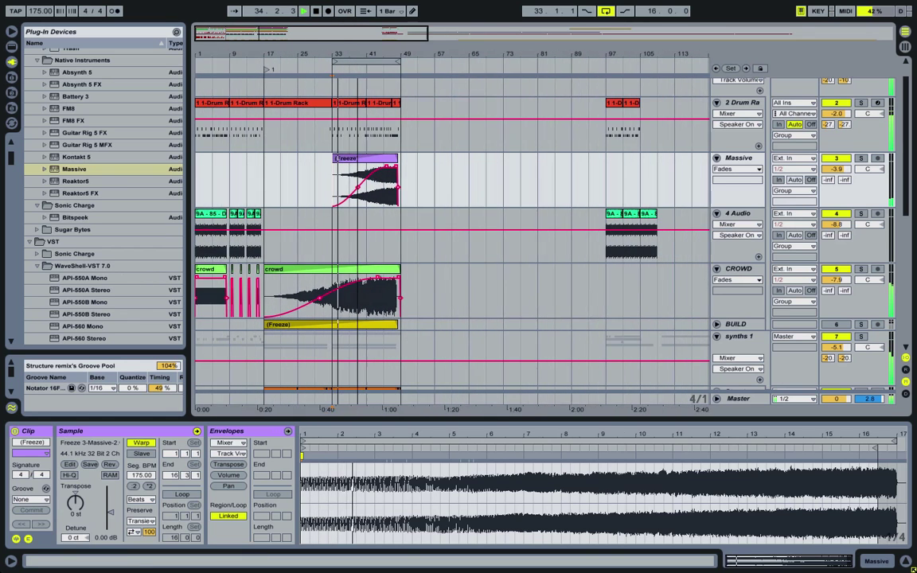
left_click_drag(291, 56, 183, 63)
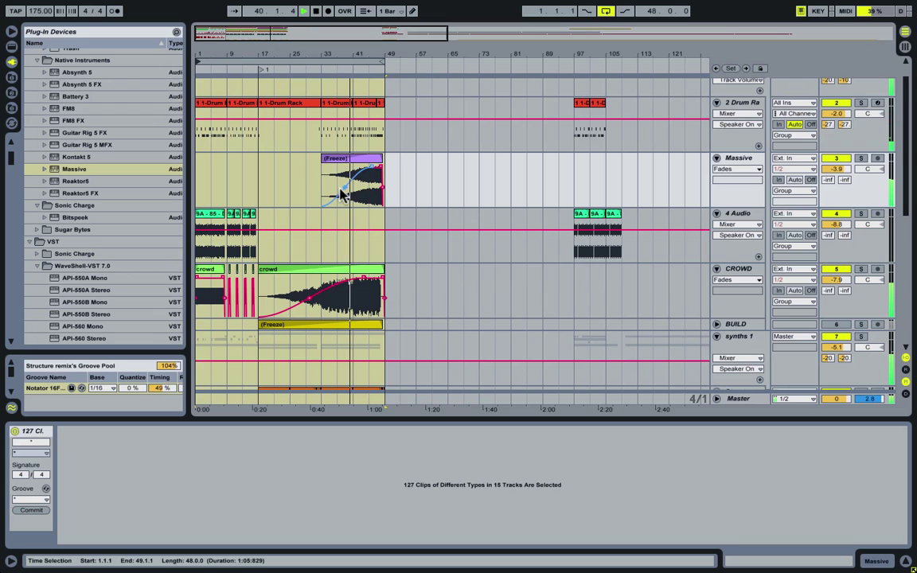
mouse_move(835, 169)
left_mouse_down()
mouse_move(836, 157)
mouse_move(836, 167)
left_mouse_up()
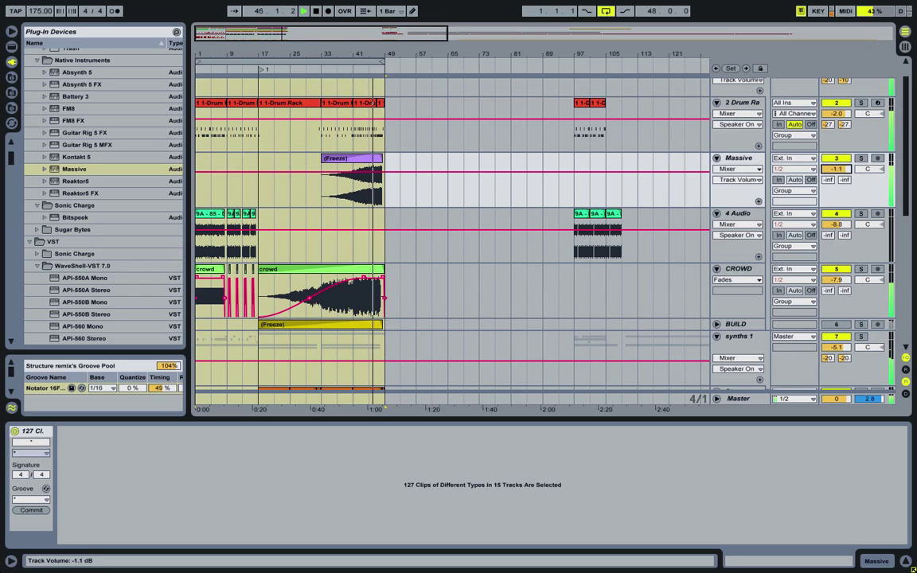
left_click_drag(847, 171, 846, 176)
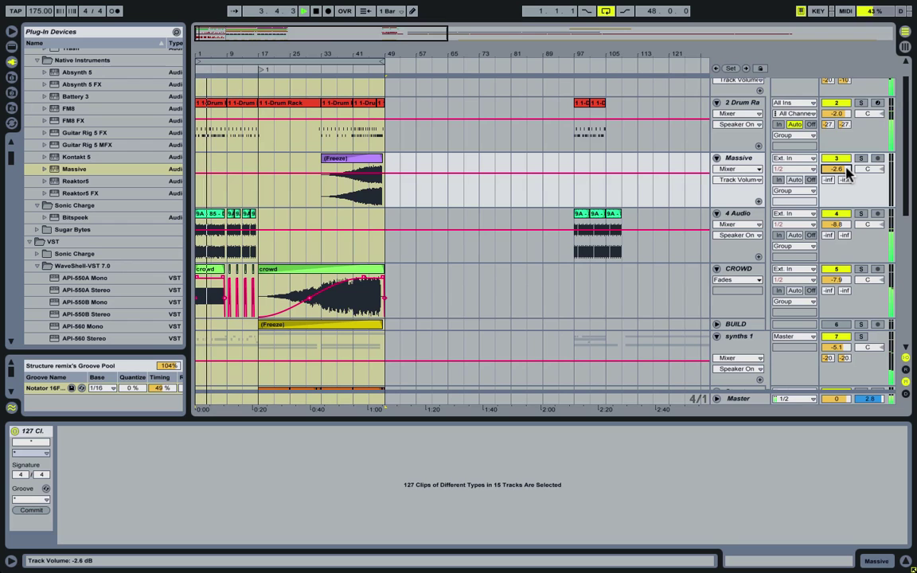
- Zoom in on bars 44–53 and play from 47.3.1 to hear the build's end
key("space")
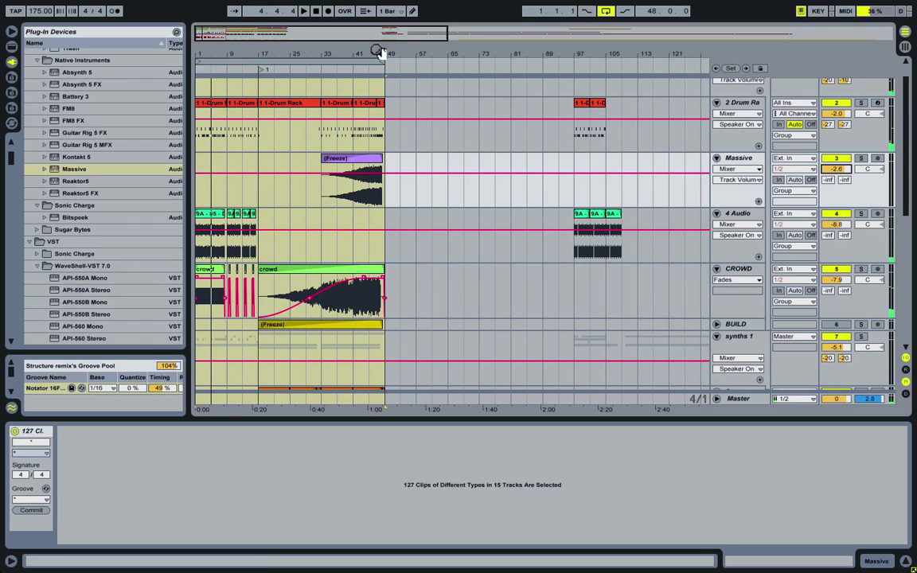
mouse_move(379, 51)
left_mouse_down()
mouse_move(379, 111)
mouse_move(379, 87)
left_mouse_up()
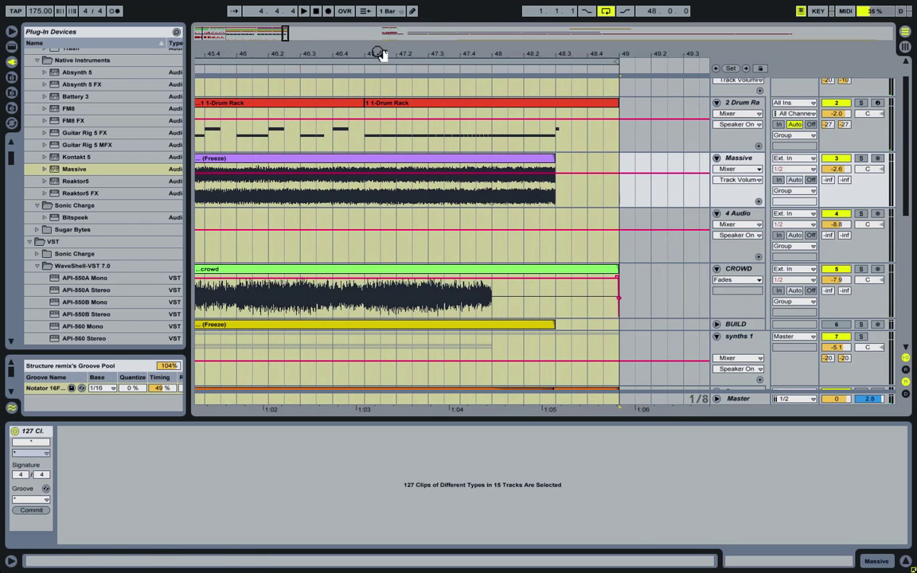
left_click(424, 302)
key("space")
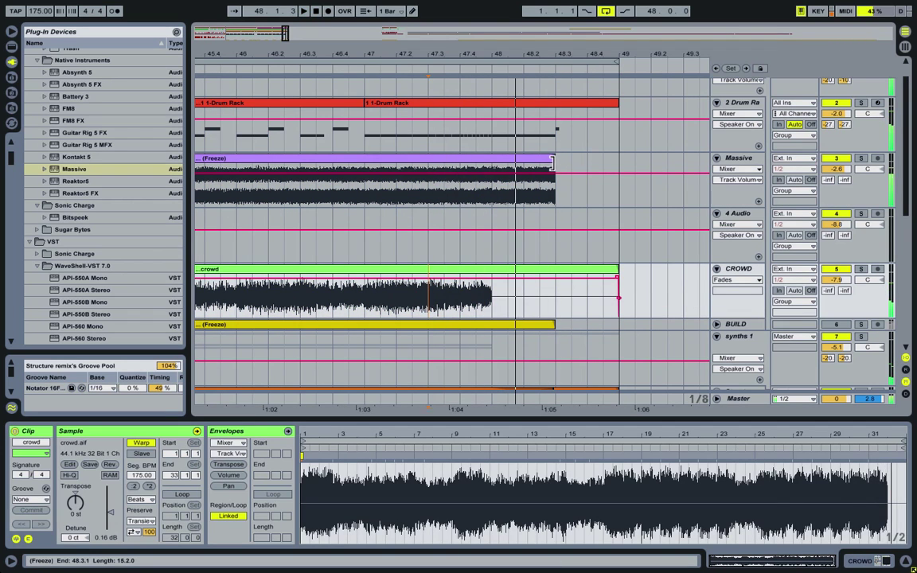
- Shorten the Massive Freeze clip to end at bar 48, then replay from bar 47 to check
left_click_drag(549, 158, 491, 158)
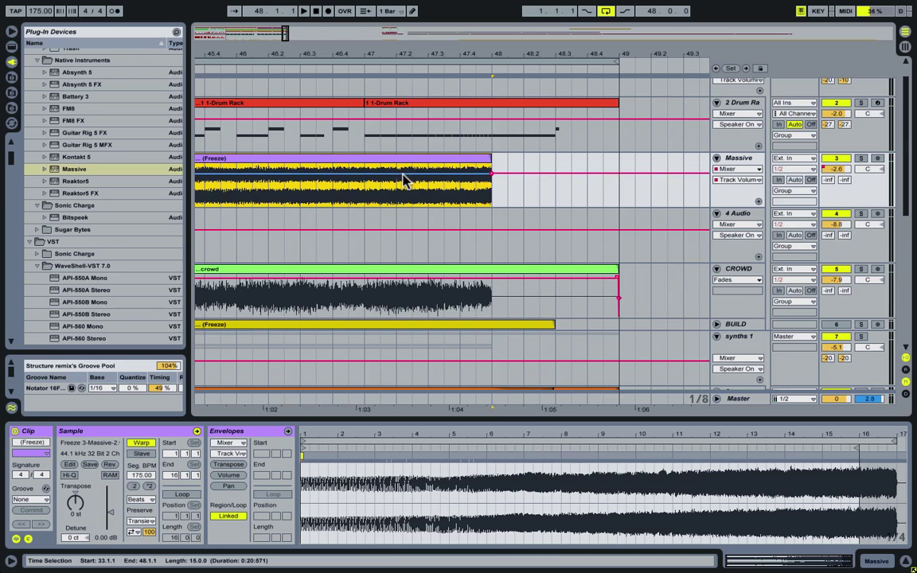
left_click(388, 193)
key("space")
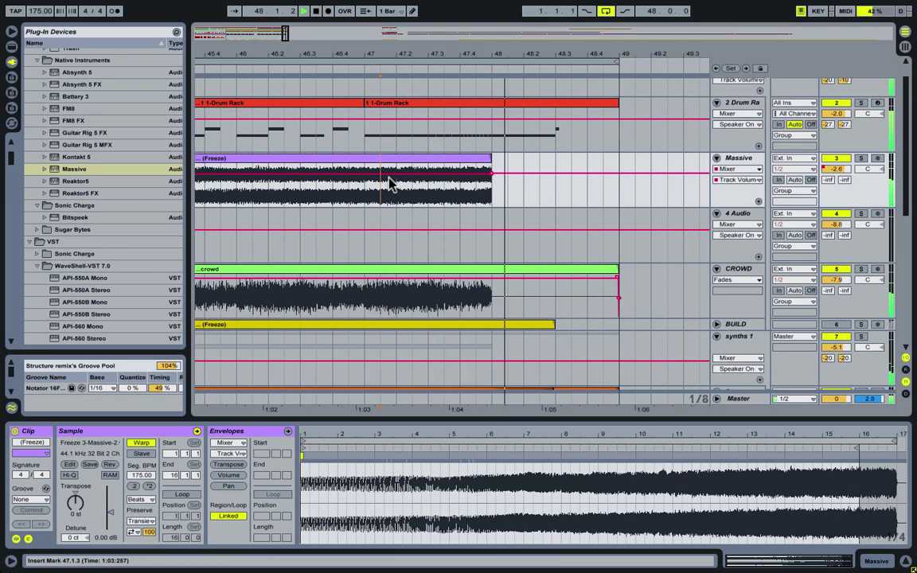
left_click(369, 193)
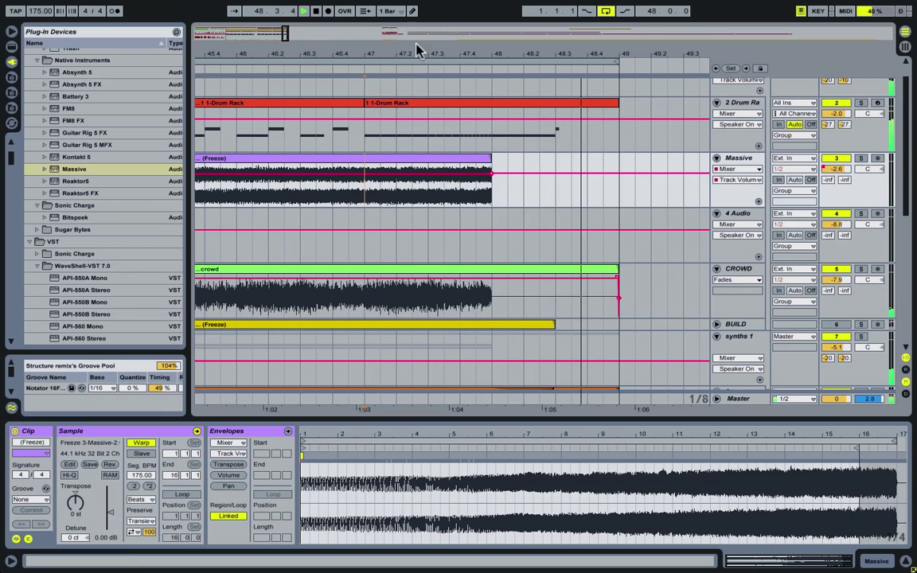
left_click_drag(418, 46, 420, 36)
key("space")
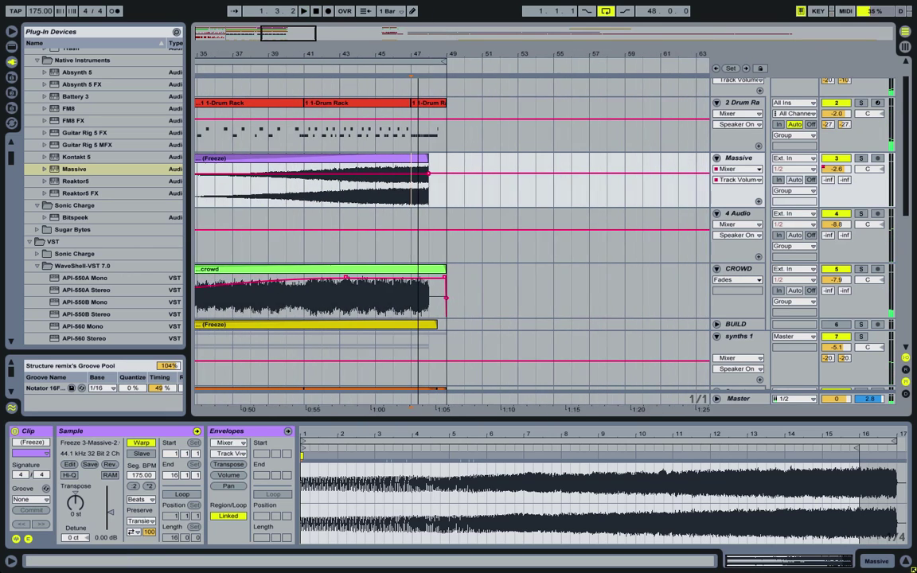